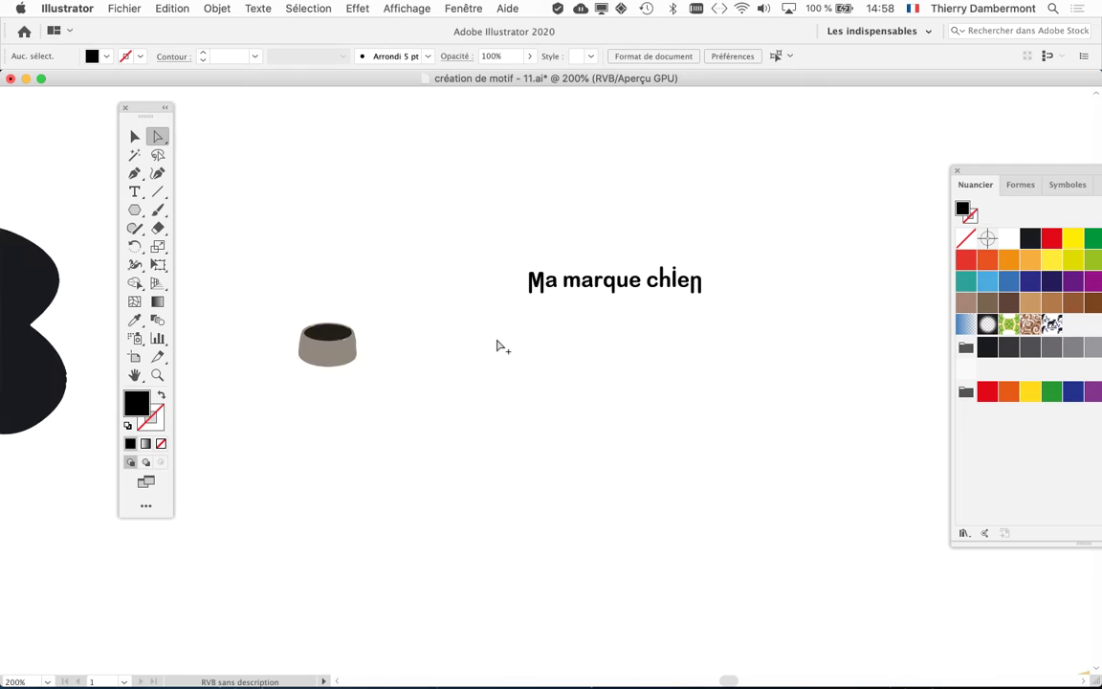
Select the bowl and switch to the progressive Direct Selection tool from the toolbar flyout
scroll(305, 379, up, 3)
scroll(364, 328, up, 2)
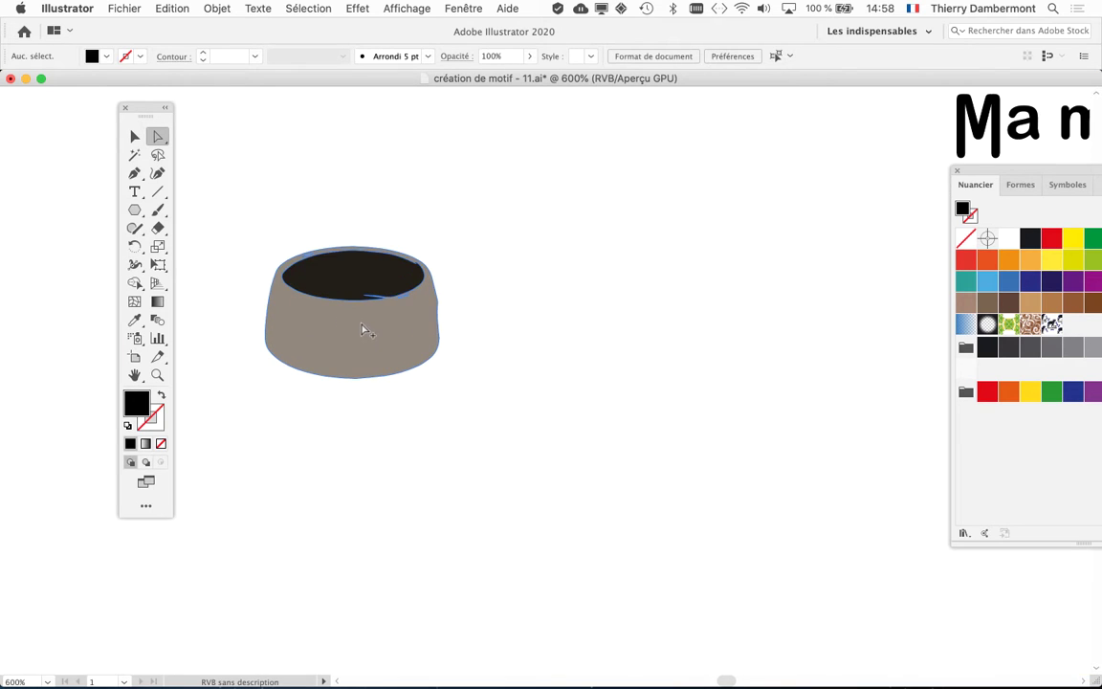
click(369, 330)
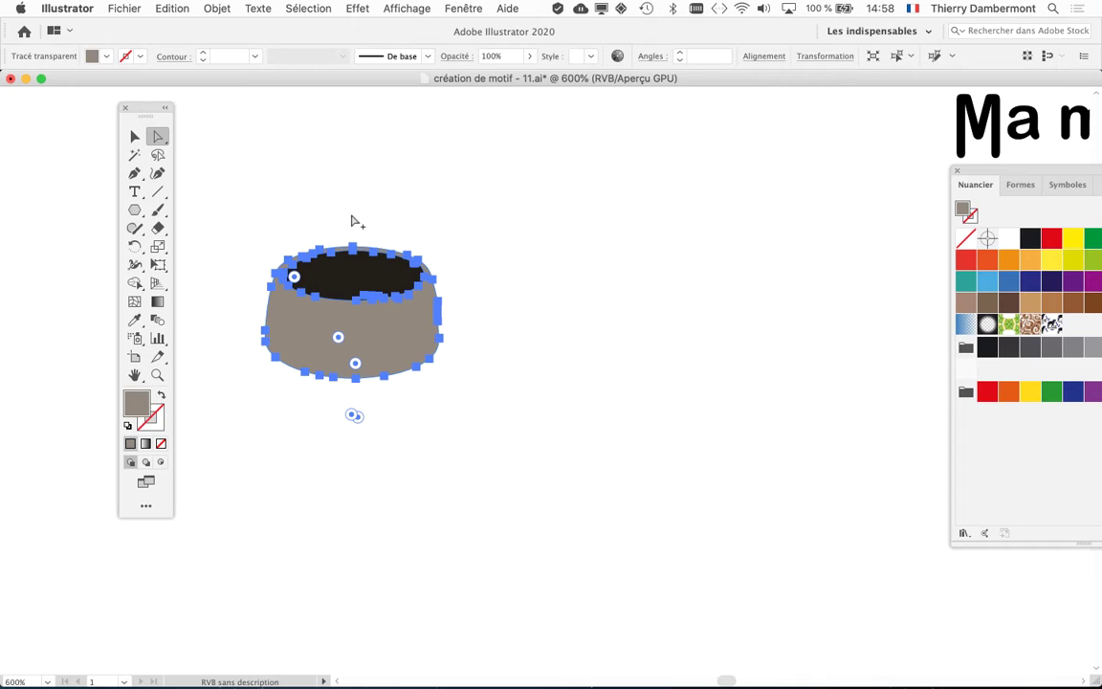
scroll(359, 254, up, 2)
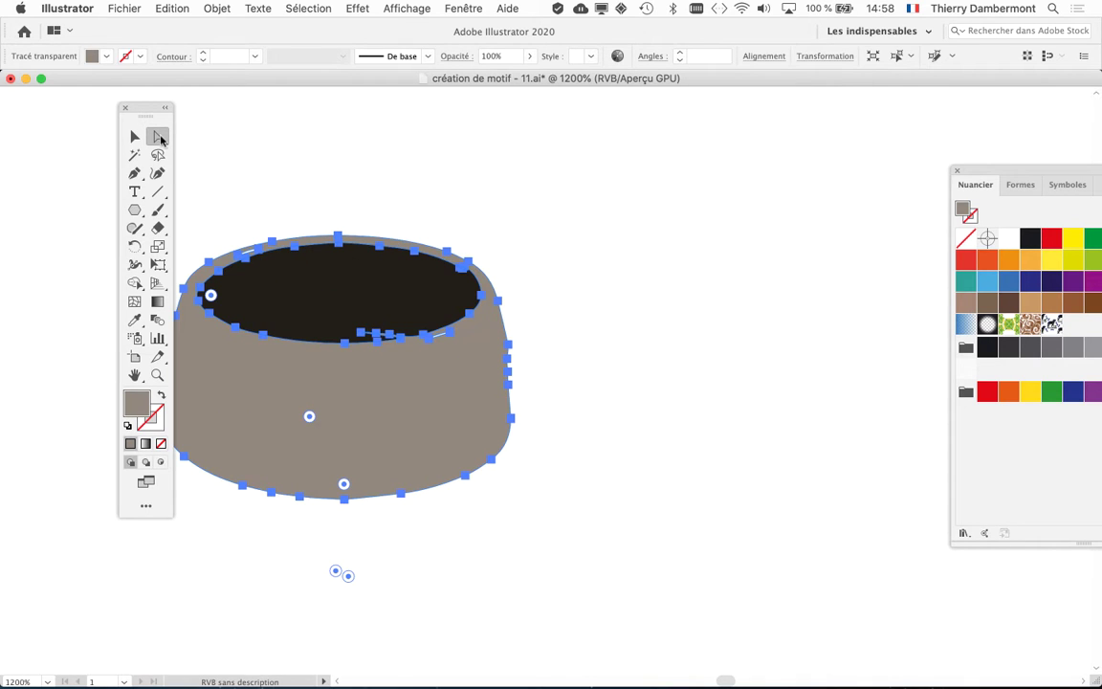
click(158, 137)
click(244, 155)
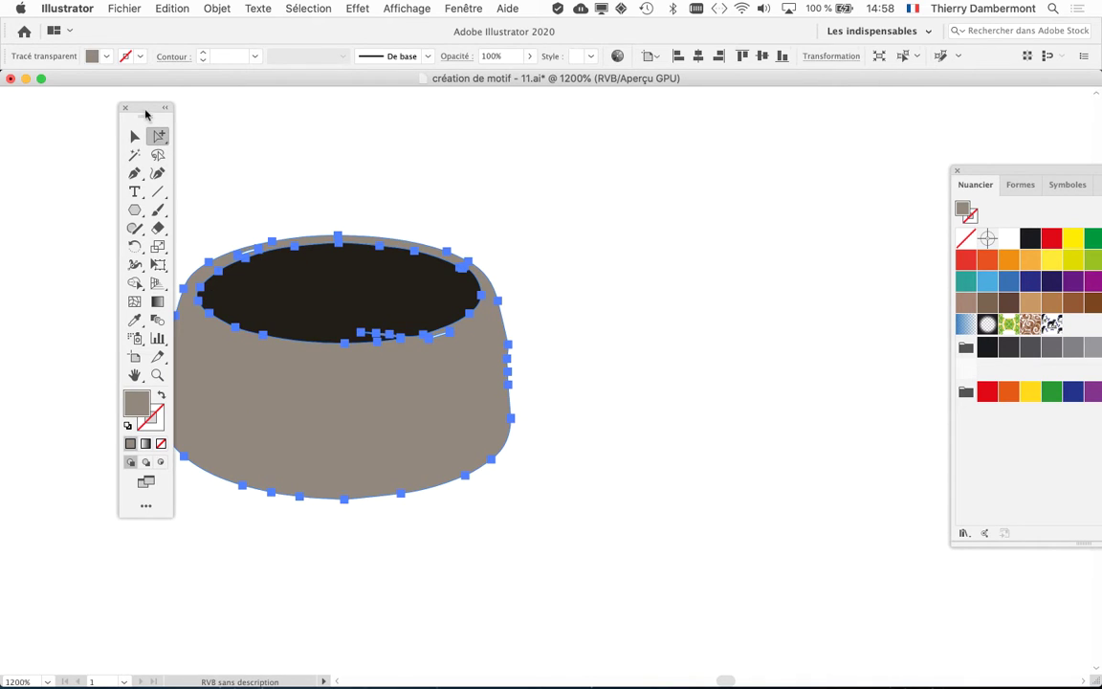
Move the tools panel left, isolate the bowl's dark inner ellipse, and place swatches beside it
mouse_move(142, 109)
mouse_down()
mouse_move(46, 141)
mouse_move(68, 155)
mouse_up()
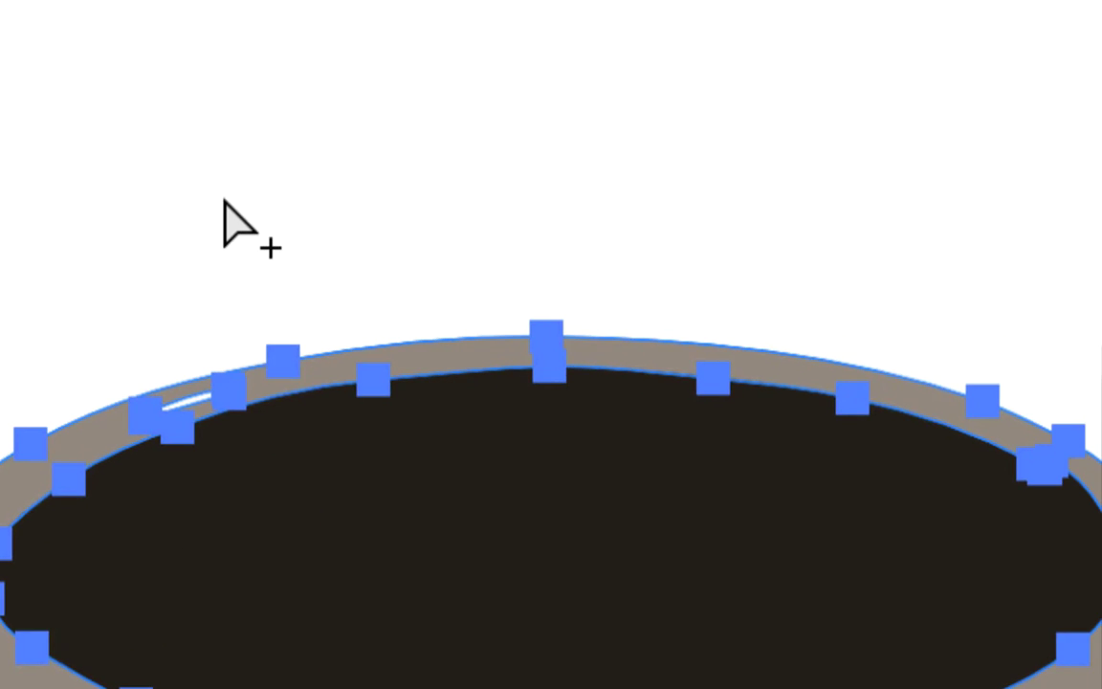
click(236, 227)
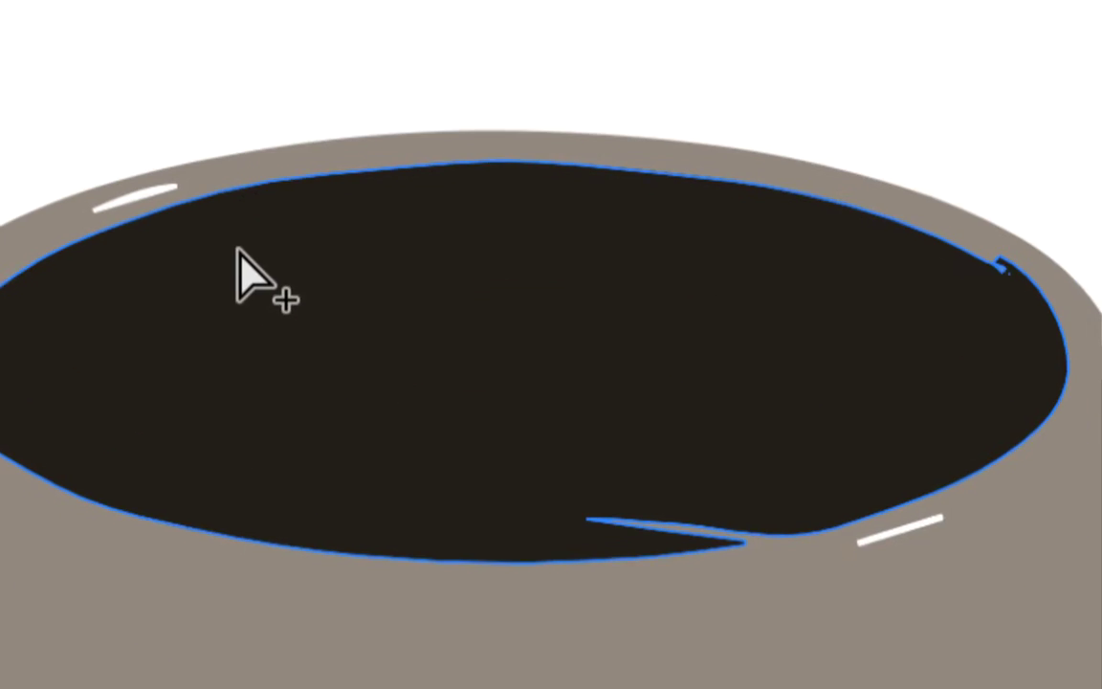
click(250, 278)
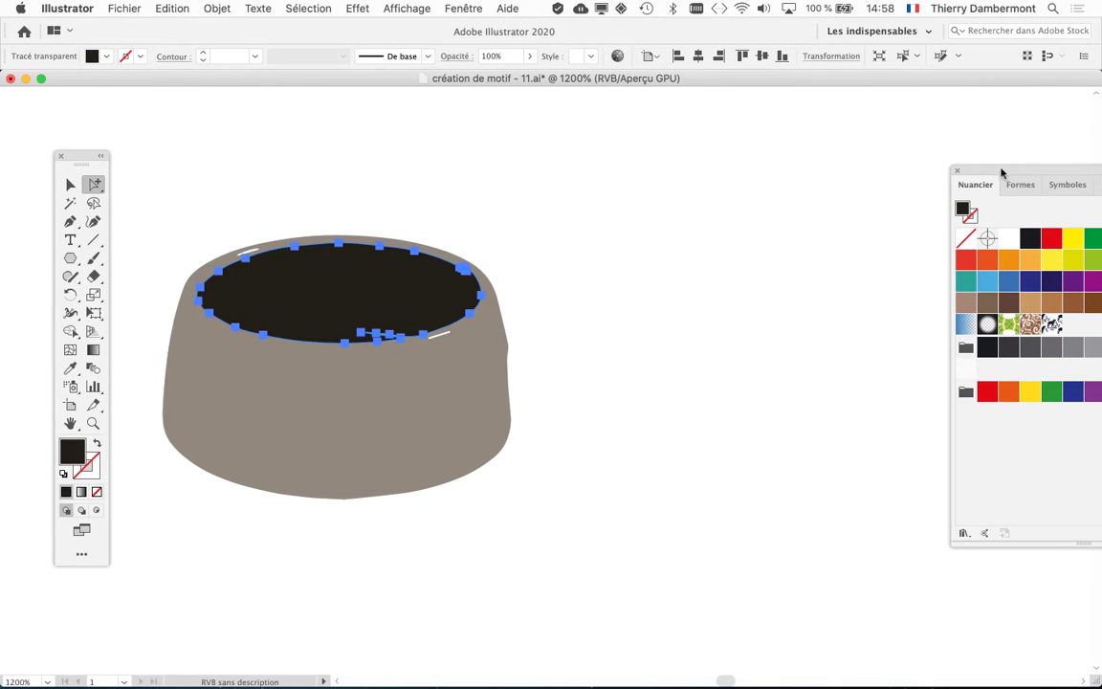
drag(1001, 171, 609, 158)
Fill the bowl's inner ellipse with white (Blanc) and its body with black (Noir)
click(616, 225)
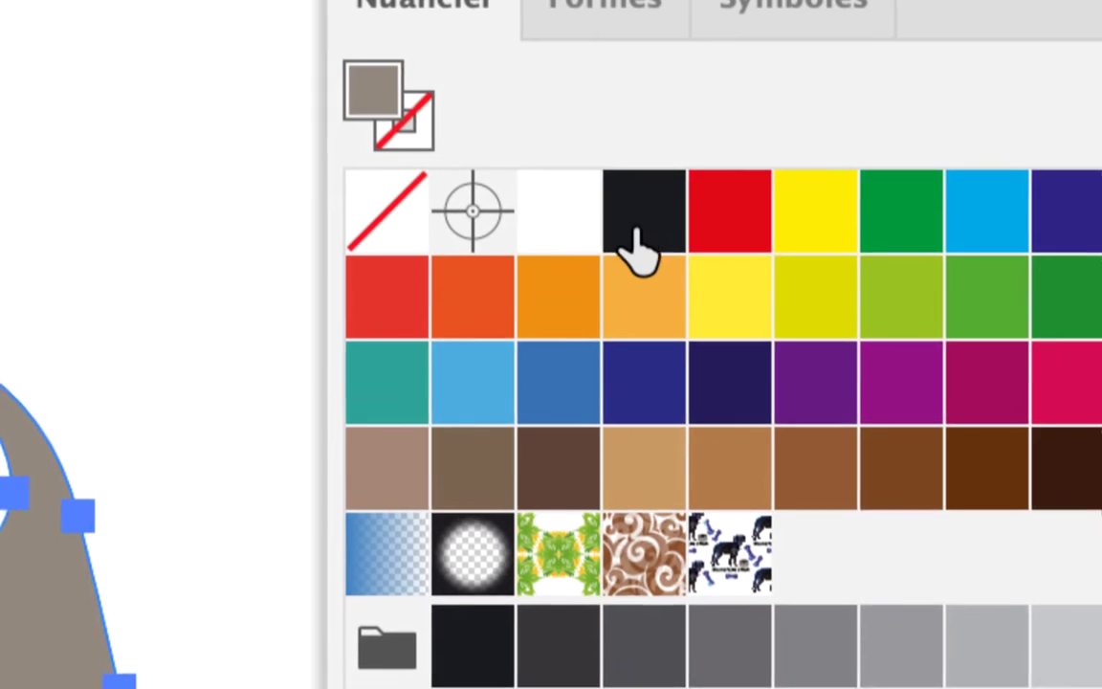
click(636, 247)
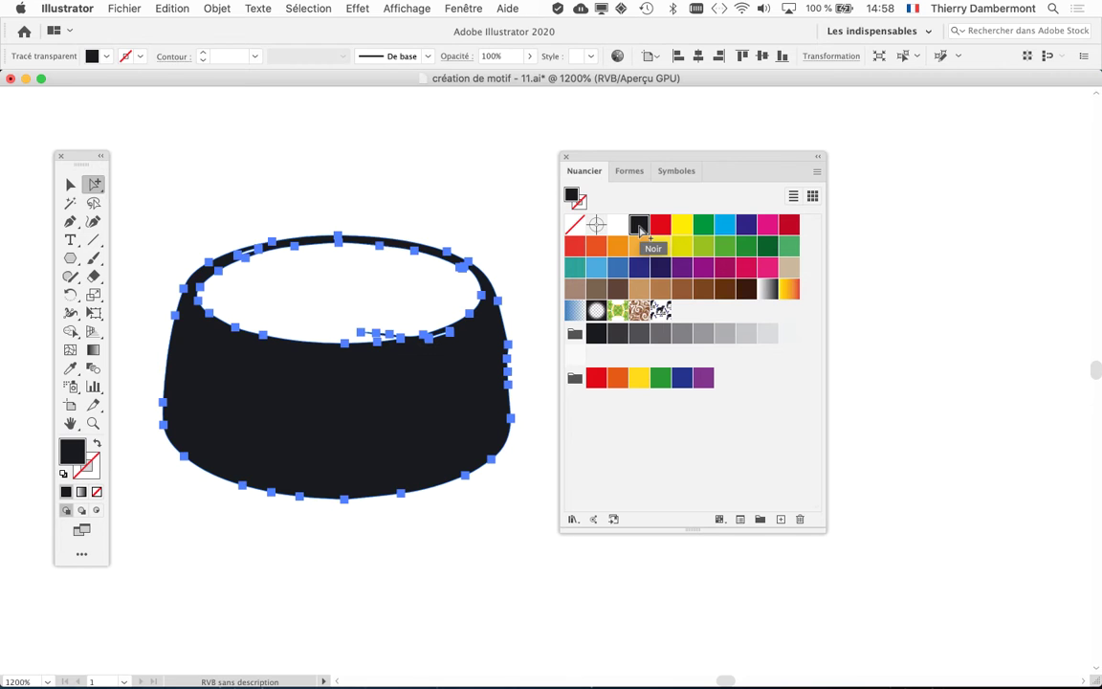
drag(689, 155, 936, 194)
Deselect, zoom out to 66.67% to see the whole artboard, and move Swatches lower right
click(644, 545)
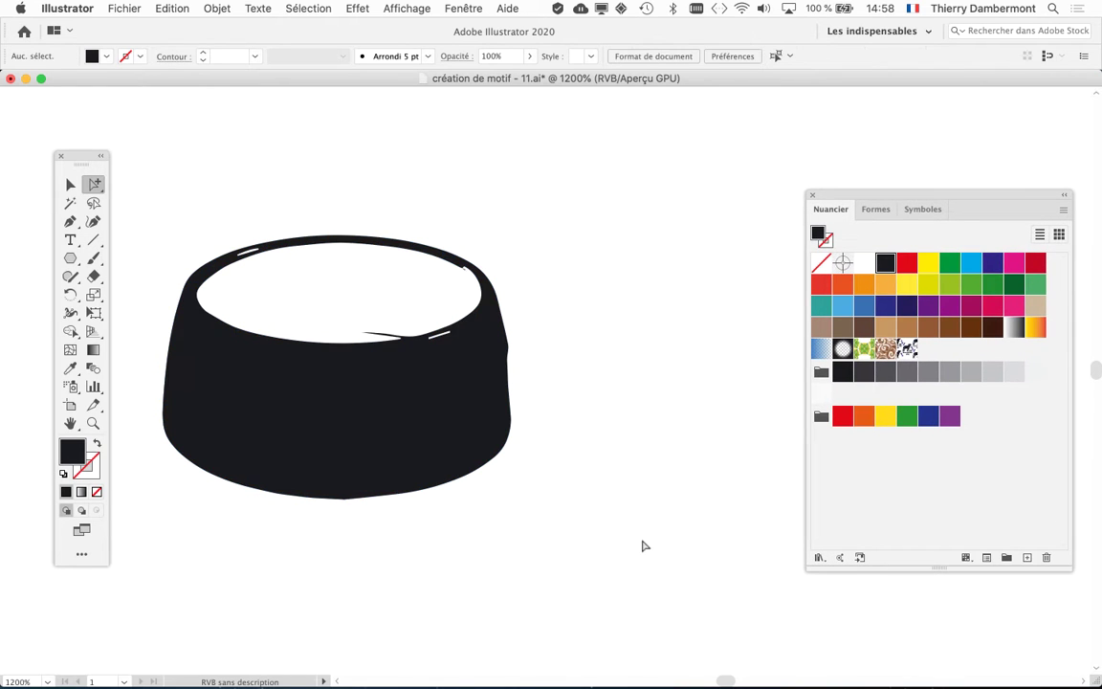
scroll(620, 494, down, 2)
scroll(581, 479, down, 1)
scroll(571, 482, up, 3)
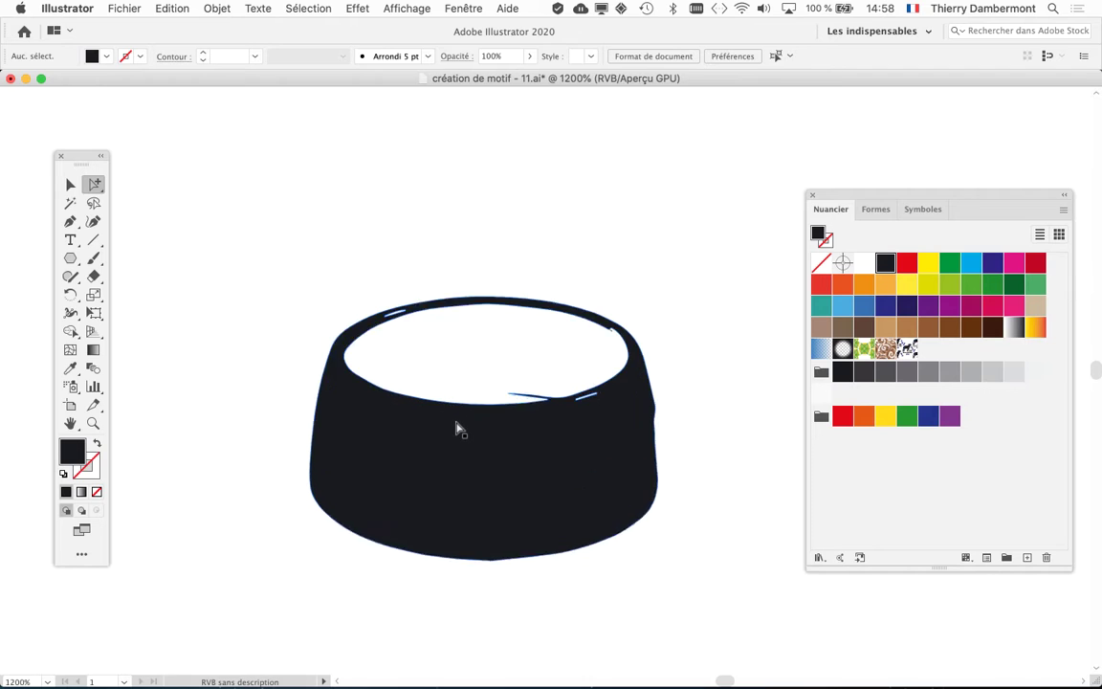
scroll(457, 426, up, 3)
scroll(651, 418, up, 1)
scroll(652, 418, down, 2)
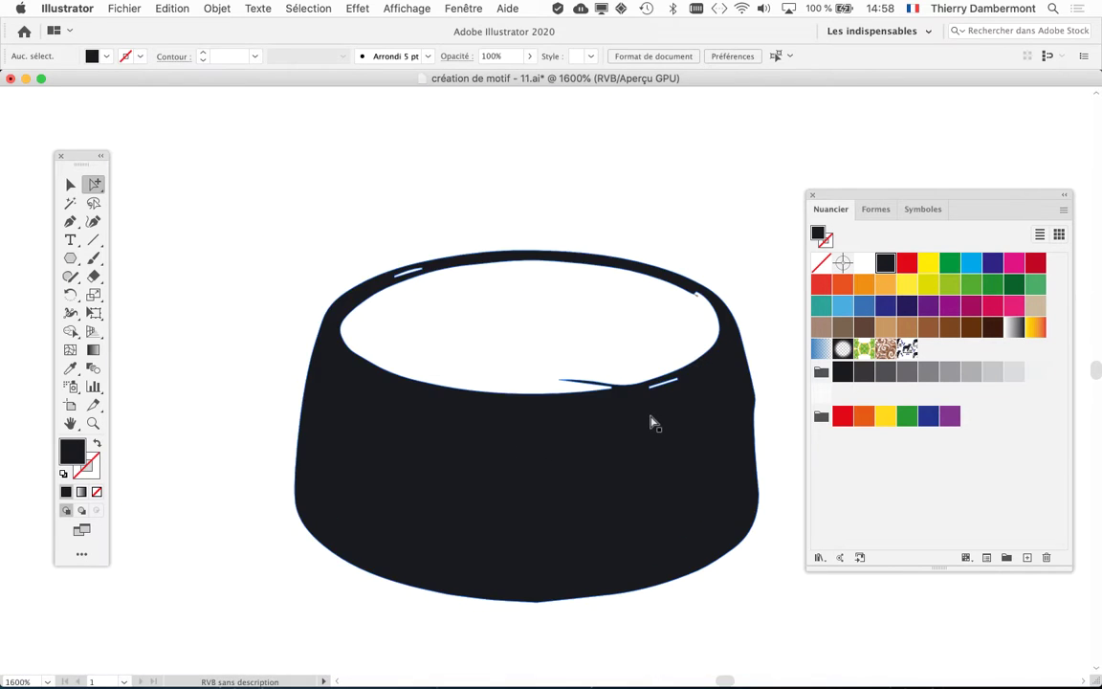
scroll(651, 424, down, 1)
scroll(651, 424, down, 1)
scroll(650, 428, down, 1)
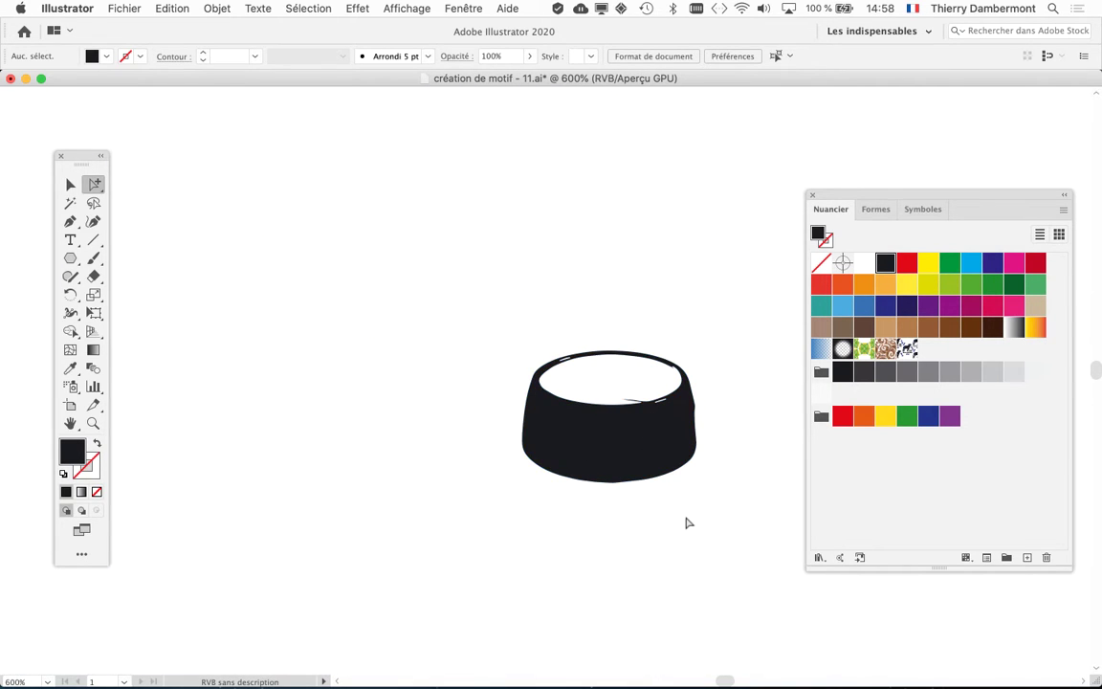
scroll(686, 522, down, 1)
scroll(686, 521, down, 1)
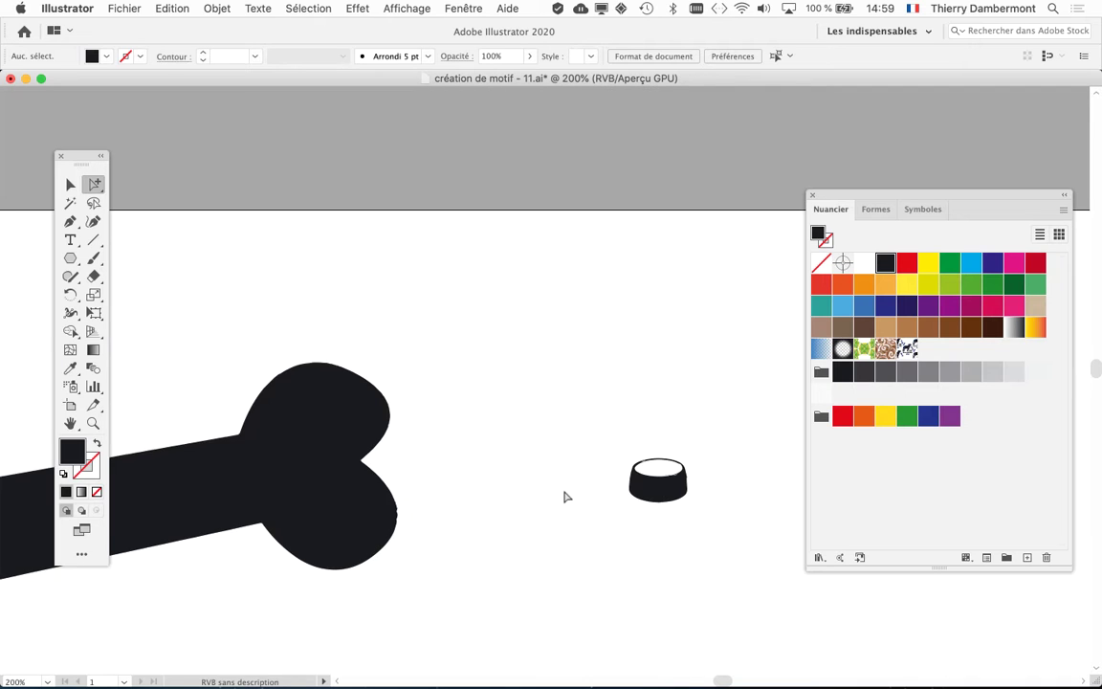
scroll(566, 409, down, 1)
drag(828, 196, 930, 431)
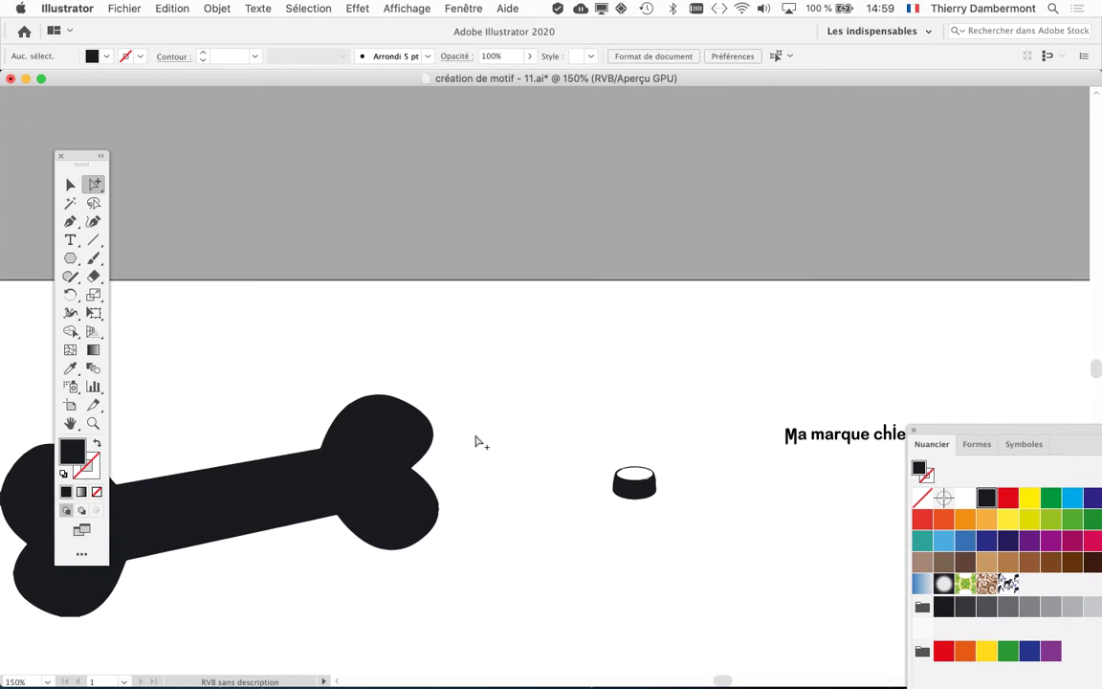
scroll(492, 435, down, 1)
scroll(477, 457, down, 3)
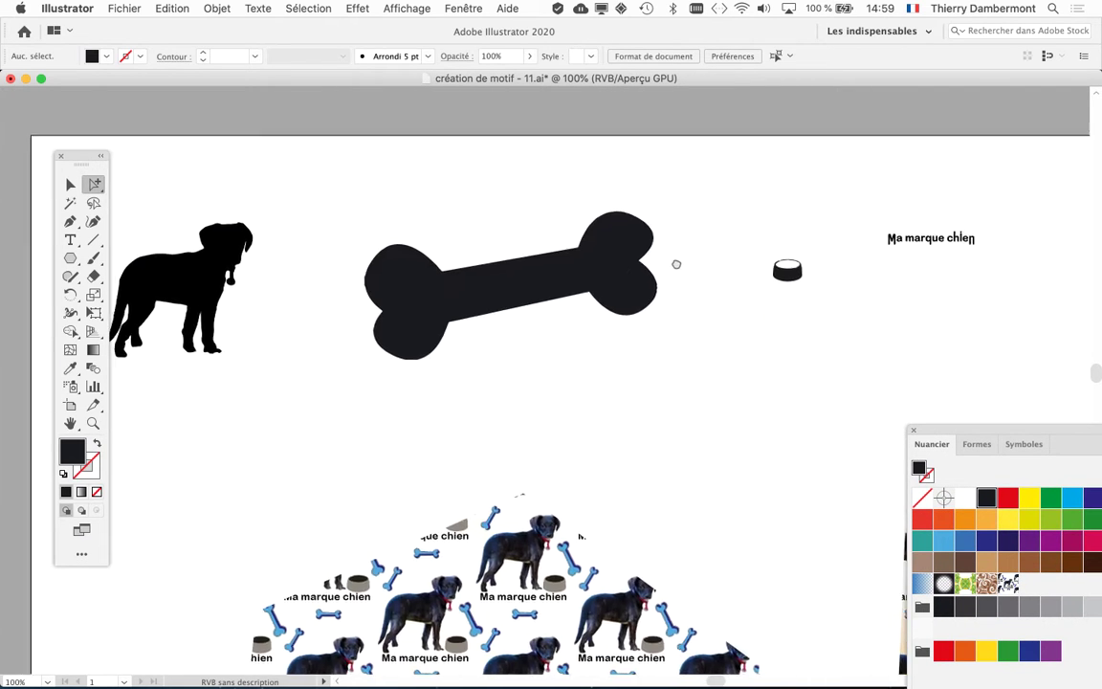
scroll(647, 320, down, 1)
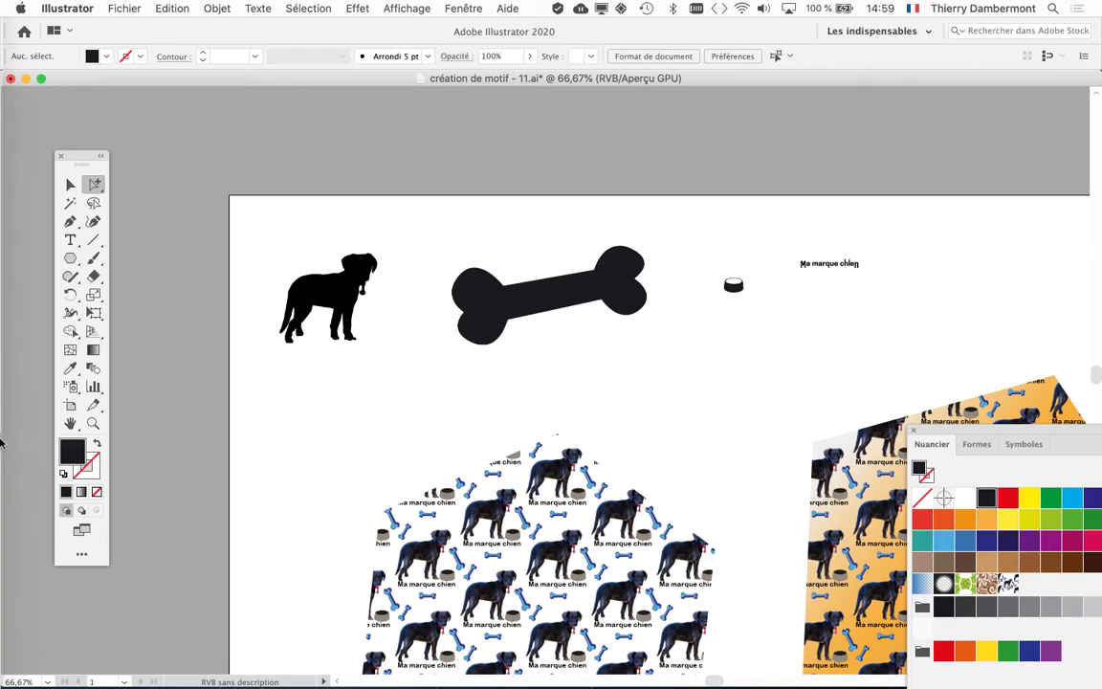
mouse_move(30, 515)
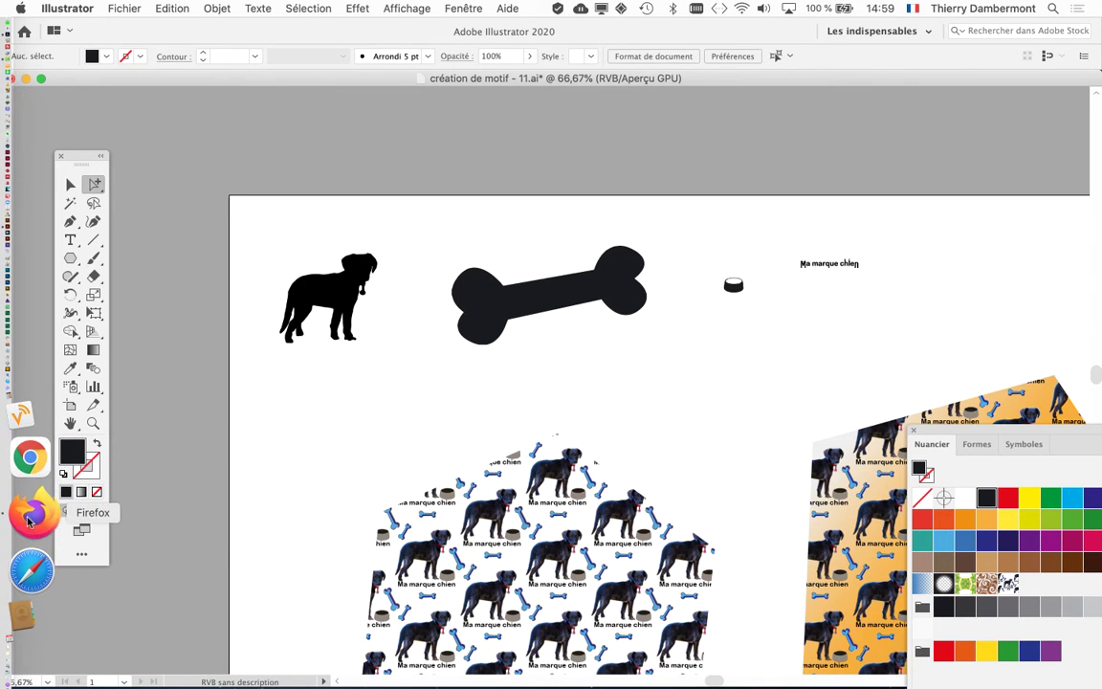
Switch to Firefox and search 'negative space logo' in a new tab
click(38, 512)
key(super+t)
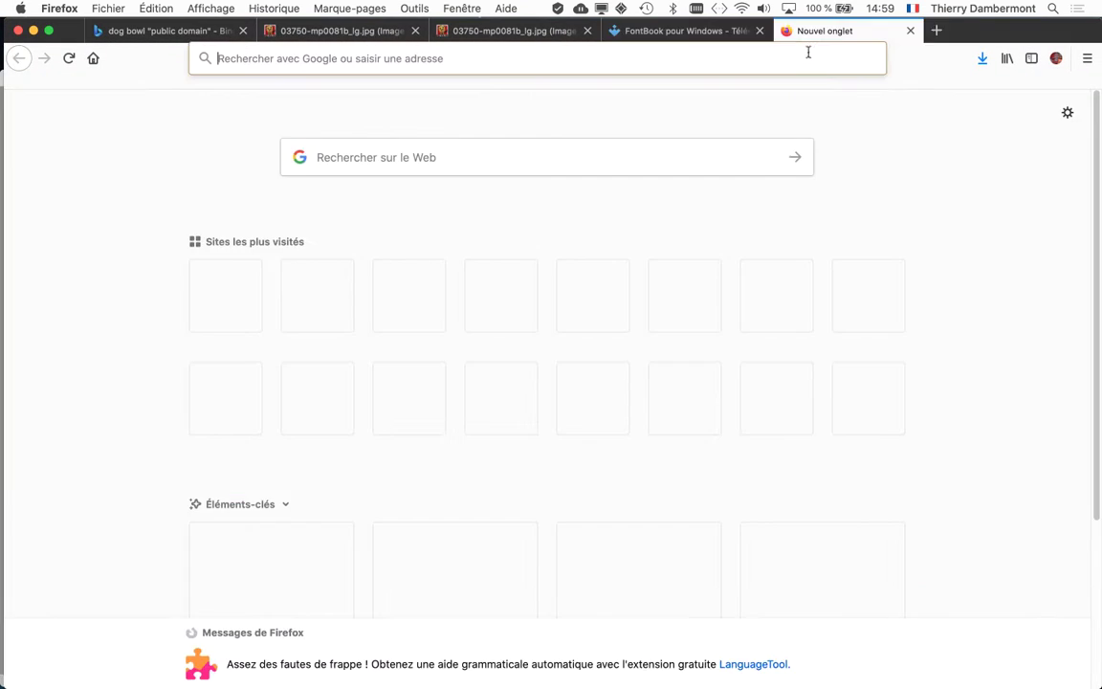
click(345, 159)
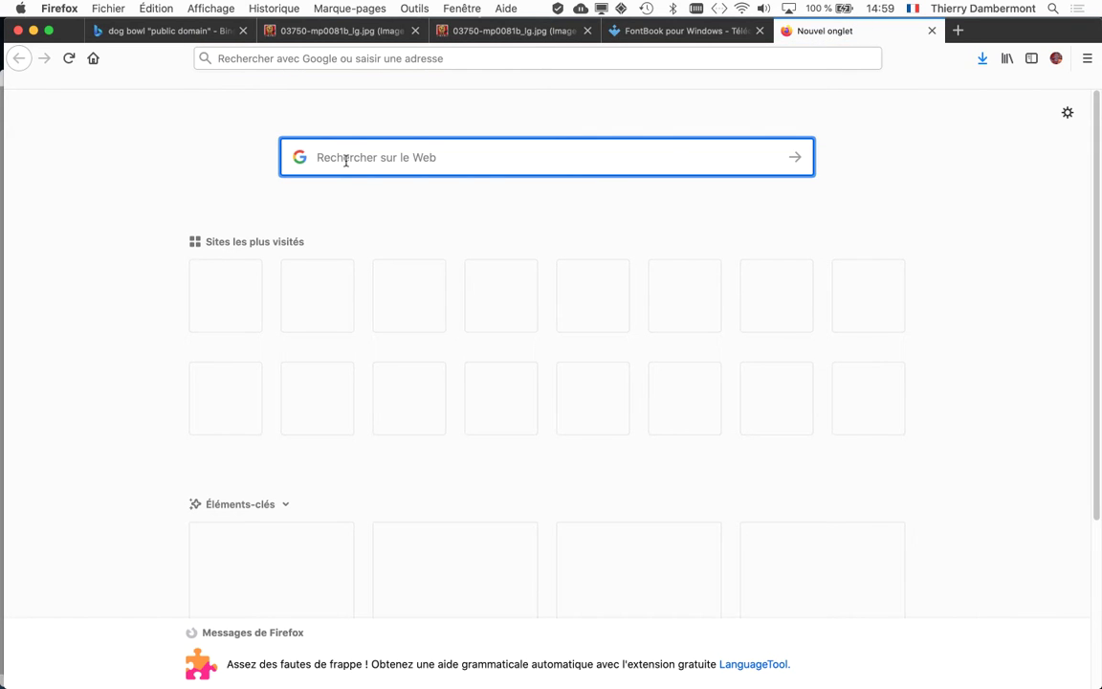
text(neg)
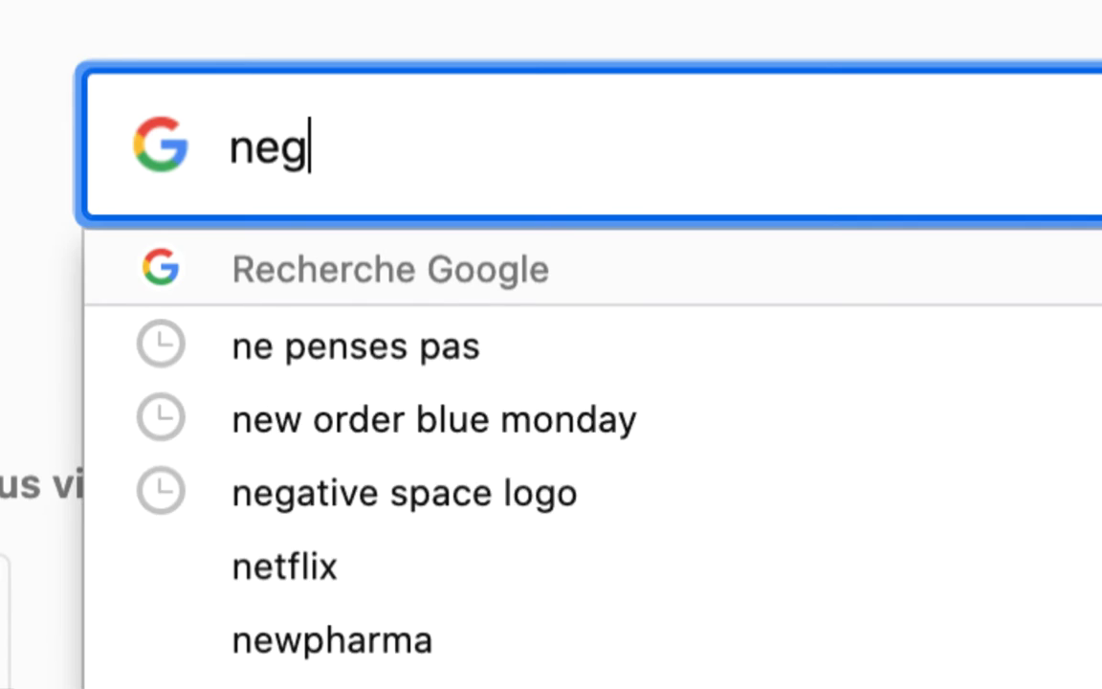
text(ative space logo)
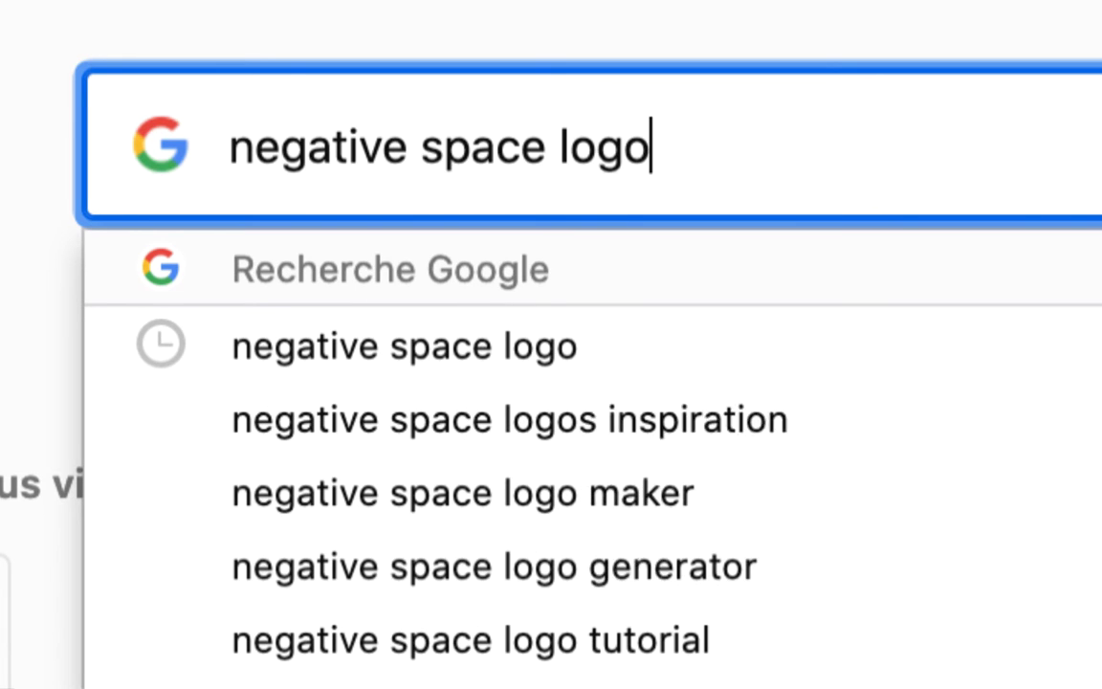
key(Return)
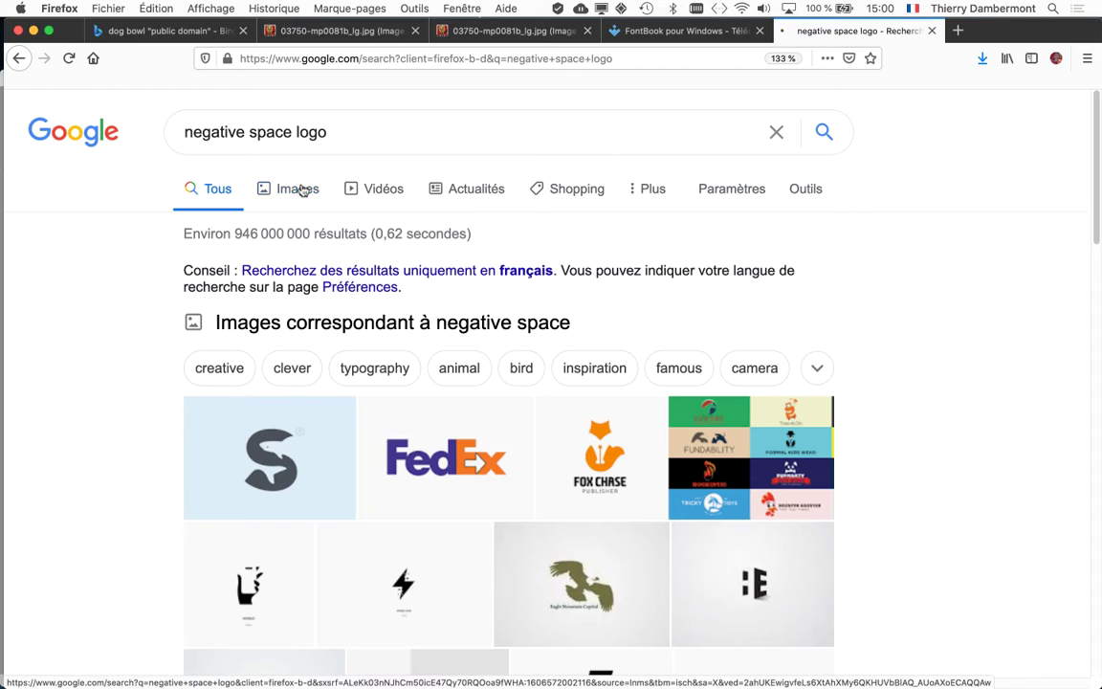
click(301, 190)
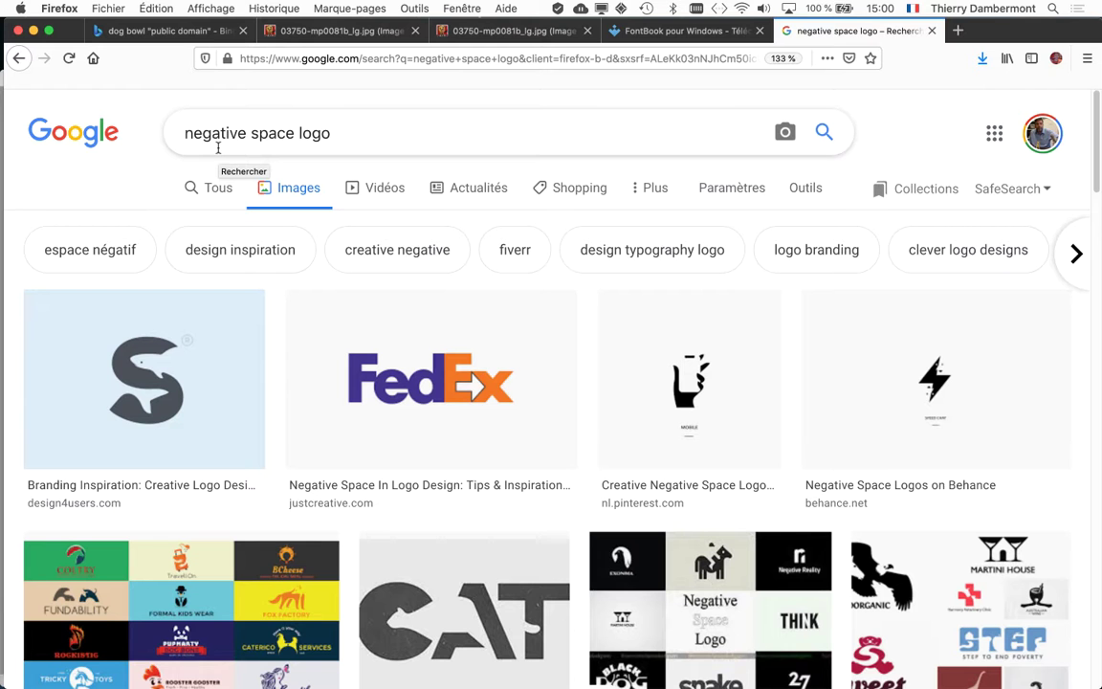
scroll(483, 443, down, 3)
scroll(483, 443, down, 1)
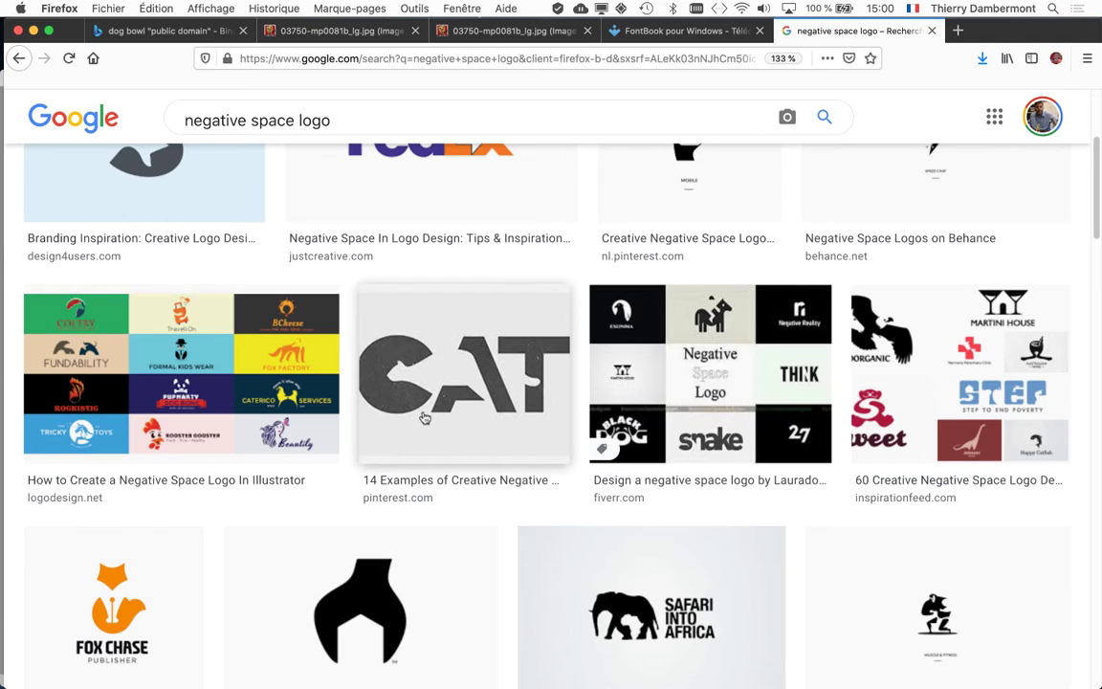
scroll(424, 437, down, 3)
scroll(423, 436, down, 2)
scroll(424, 436, down, 2)
scroll(423, 436, down, 2)
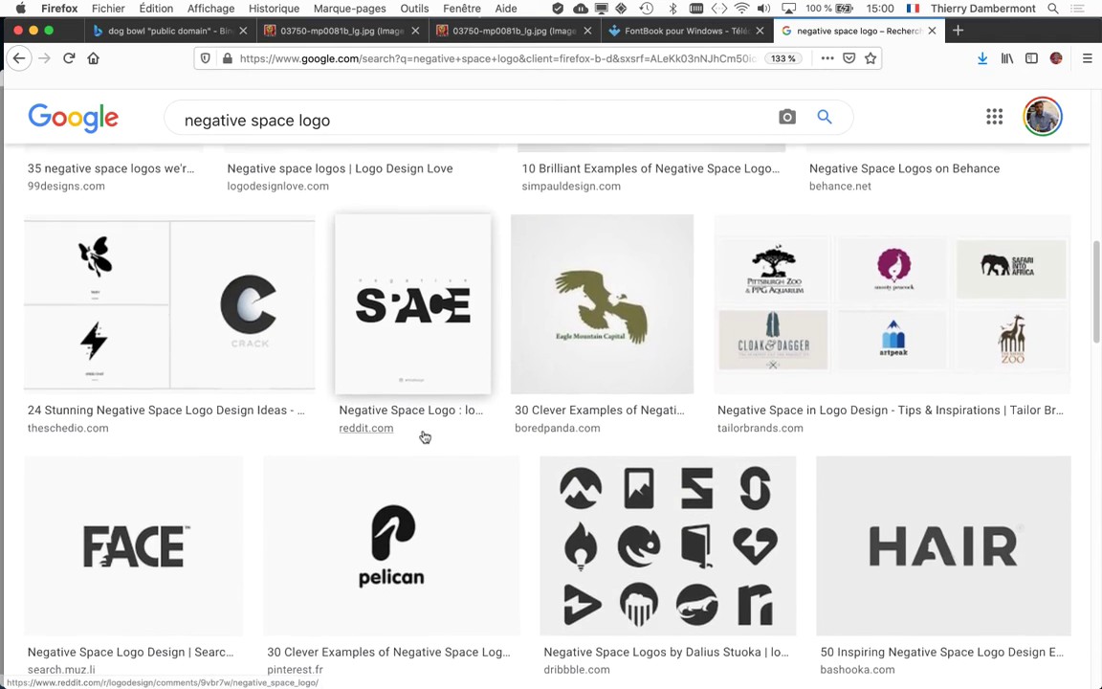
scroll(424, 436, down, 1)
scroll(424, 436, down, 1)
scroll(424, 437, down, 1)
scroll(424, 438, down, 3)
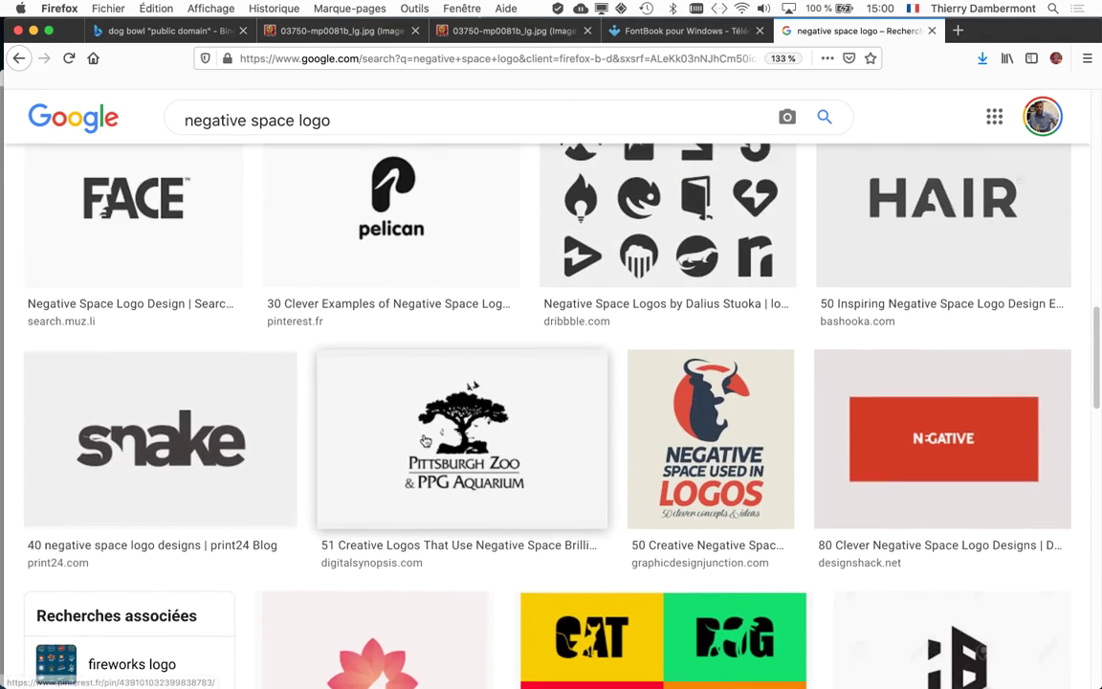
scroll(424, 437, down, 1)
scroll(424, 440, down, 2)
scroll(425, 440, down, 3)
scroll(425, 440, down, 1)
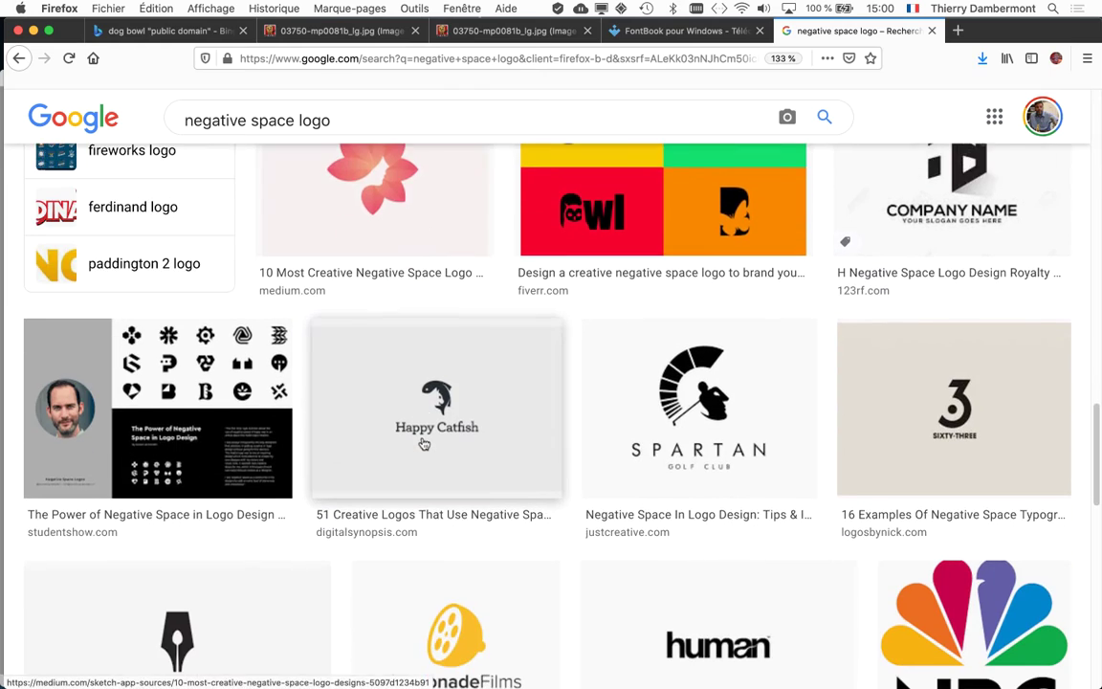
scroll(424, 442, down, 1)
scroll(422, 444, down, 2)
scroll(423, 443, down, 2)
scroll(423, 444, down, 1)
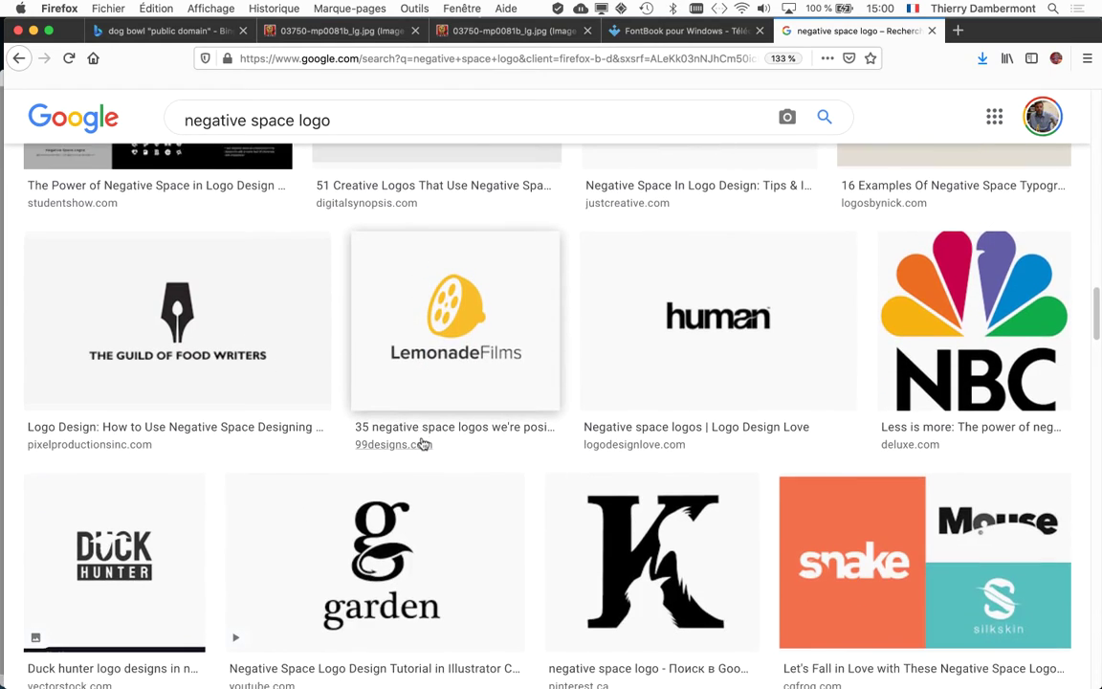
scroll(423, 444, down, 1)
scroll(422, 444, down, 3)
scroll(423, 443, down, 4)
scroll(423, 444, down, 3)
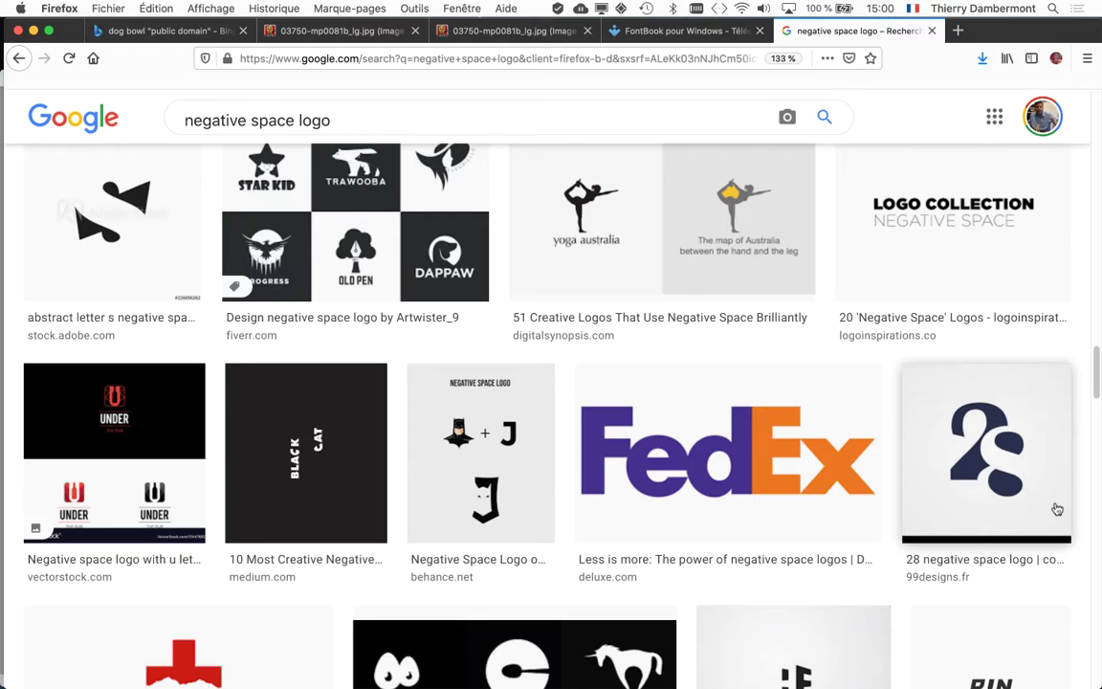
scroll(469, 555, down, 4)
scroll(479, 574, down, 3)
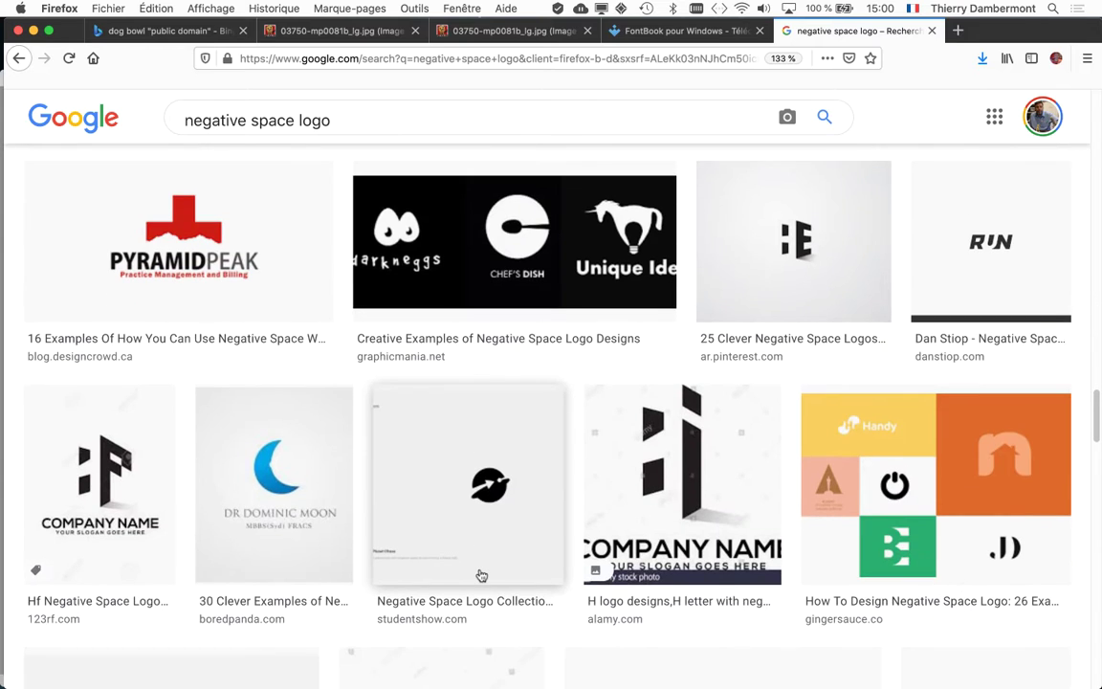
scroll(480, 574, down, 1)
scroll(480, 574, down, 2)
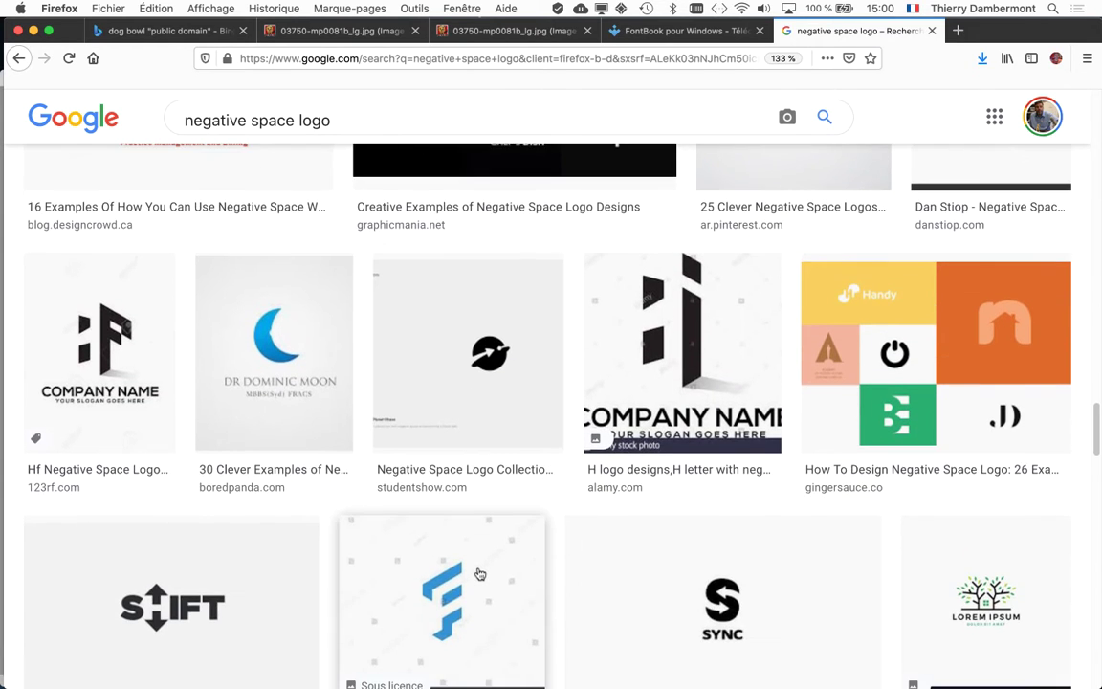
scroll(481, 576, down, 2)
scroll(480, 577, down, 3)
scroll(479, 577, down, 3)
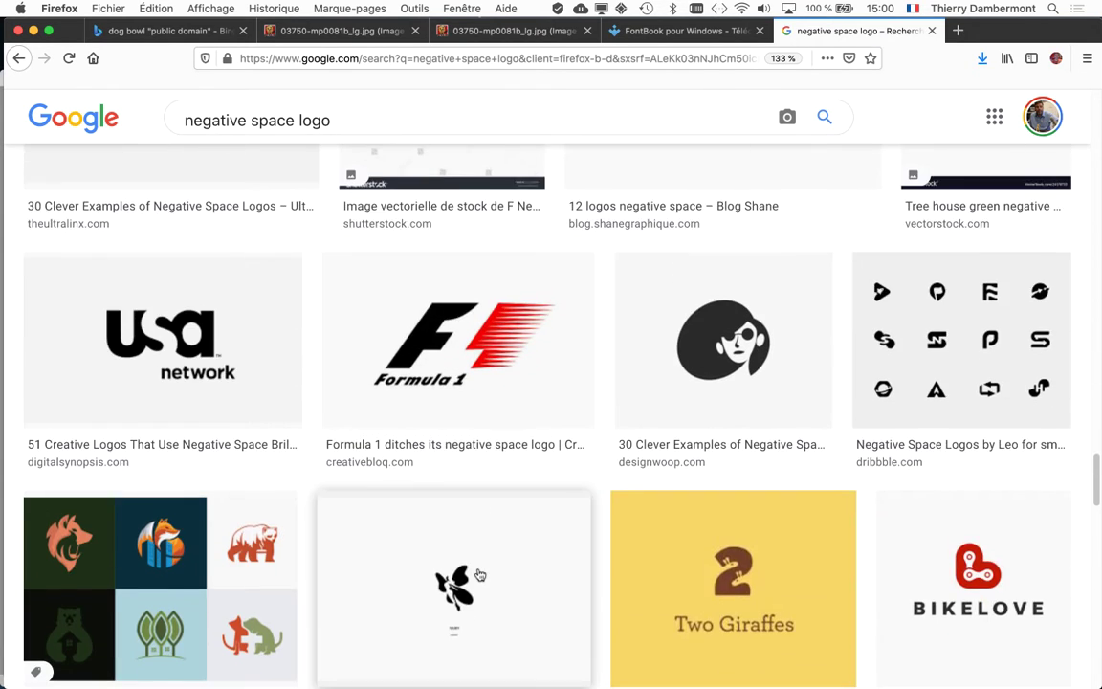
scroll(479, 577, down, 3)
scroll(479, 577, down, 3)
scroll(480, 576, down, 3)
scroll(479, 574, down, 1)
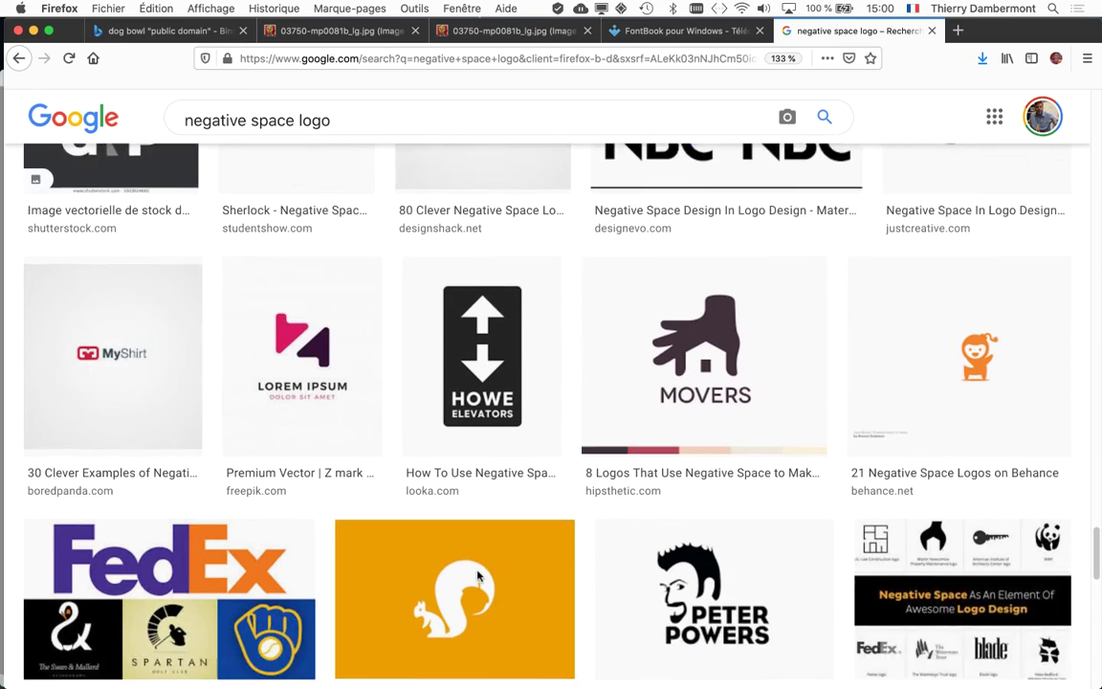
scroll(478, 572, down, 1)
scroll(478, 571, up, 2)
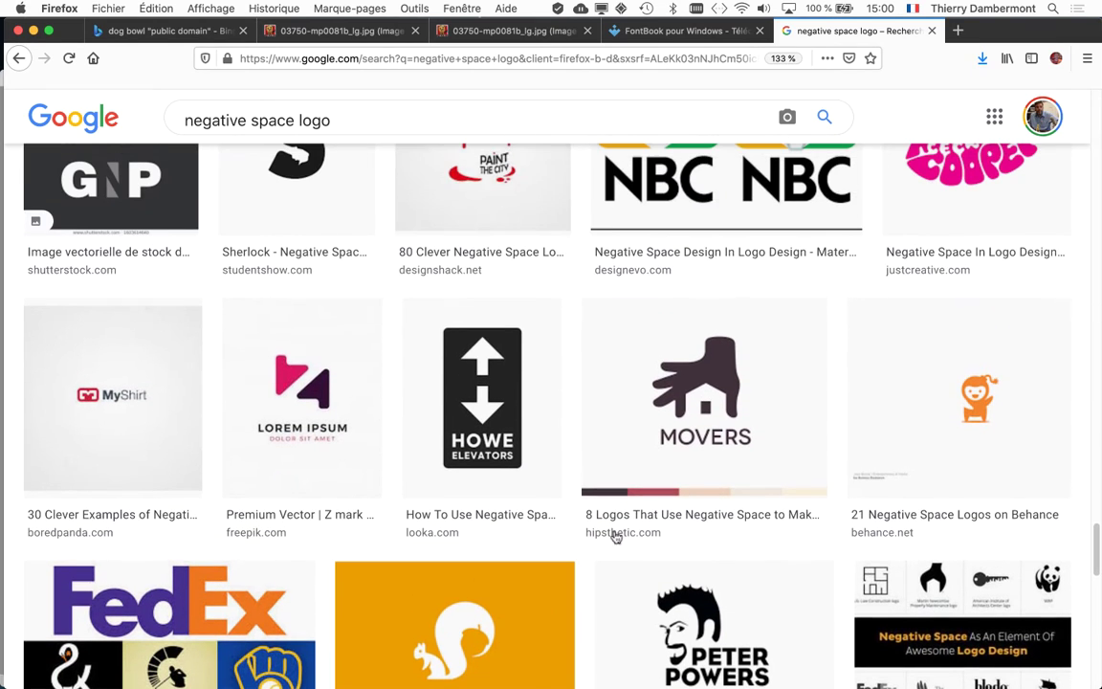
Change the image search to 'carrefour logo' and browse the results
drag(293, 119, 144, 74)
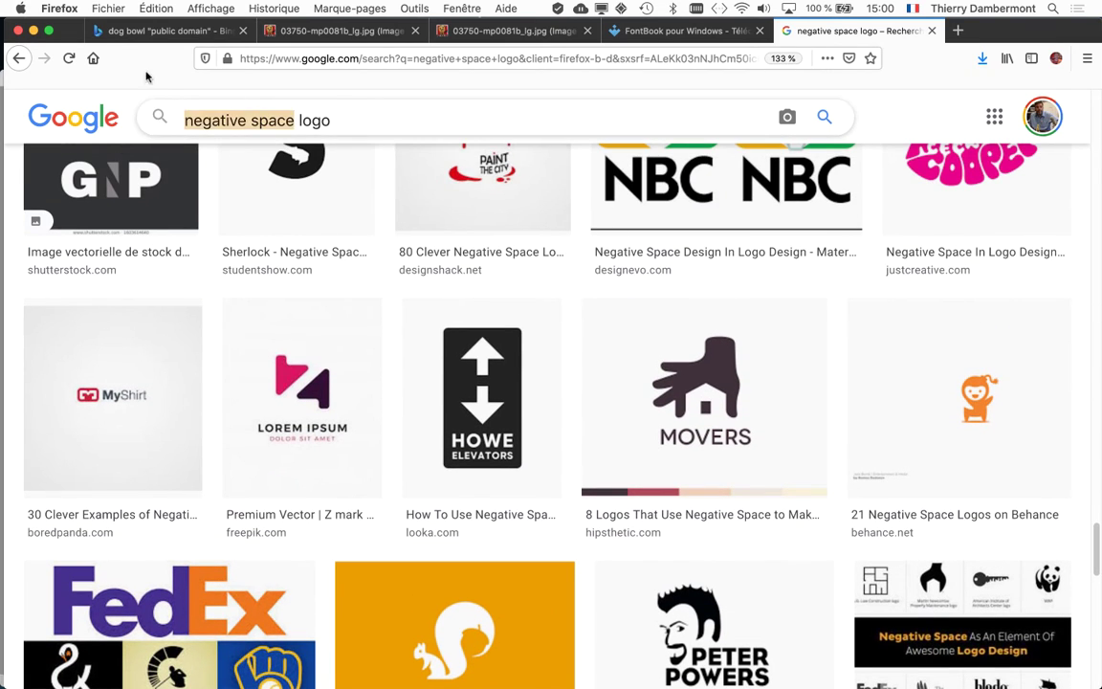
text(carrefour$)
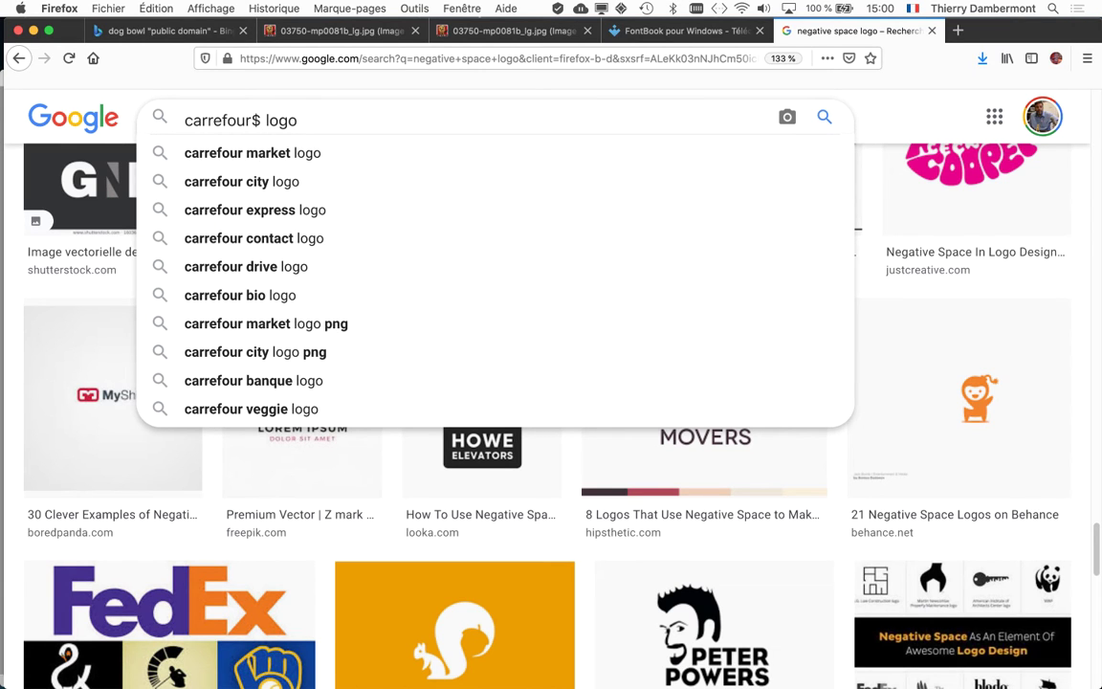
key(BackSpace)
key(Return)
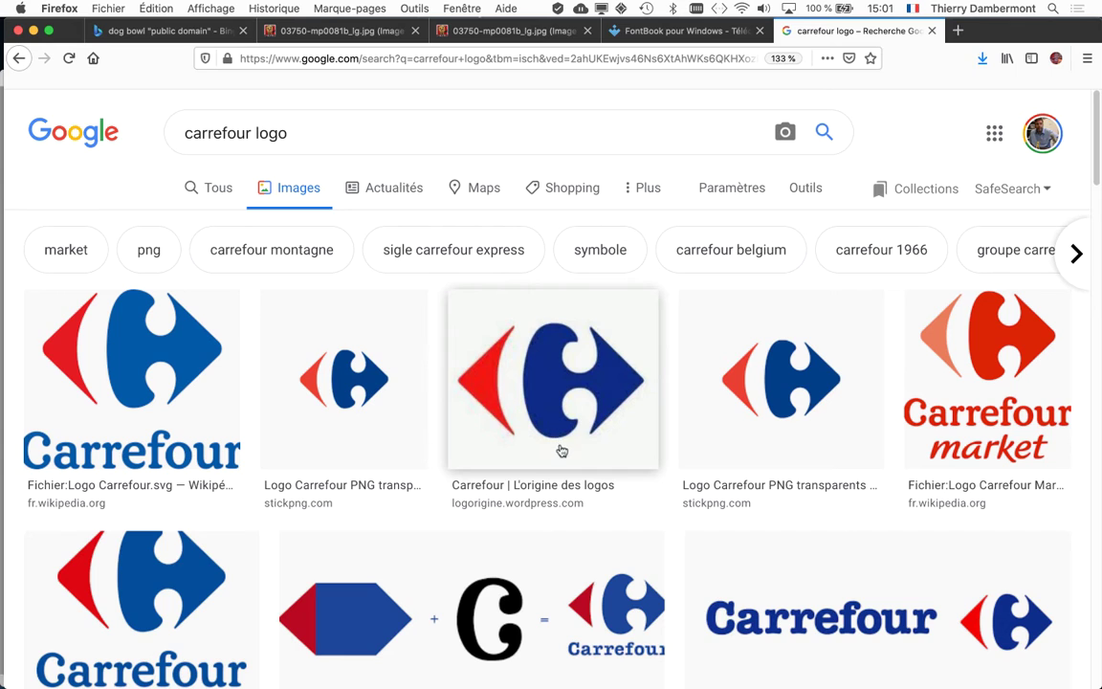
scroll(564, 450, down, 2)
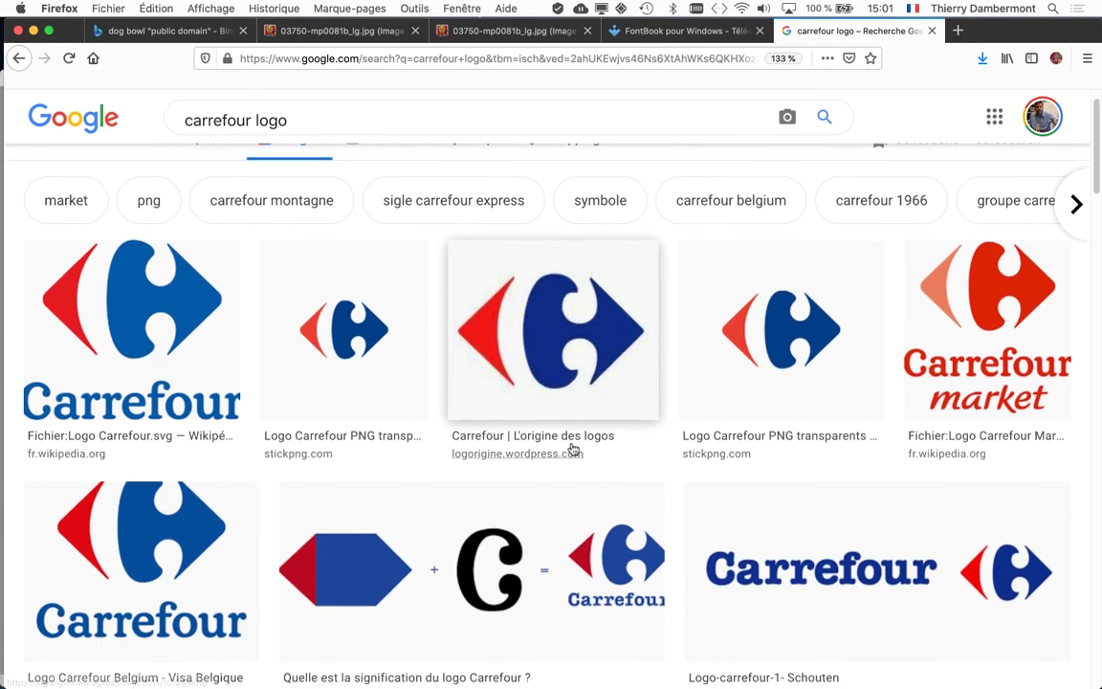
scroll(572, 450, down, 1)
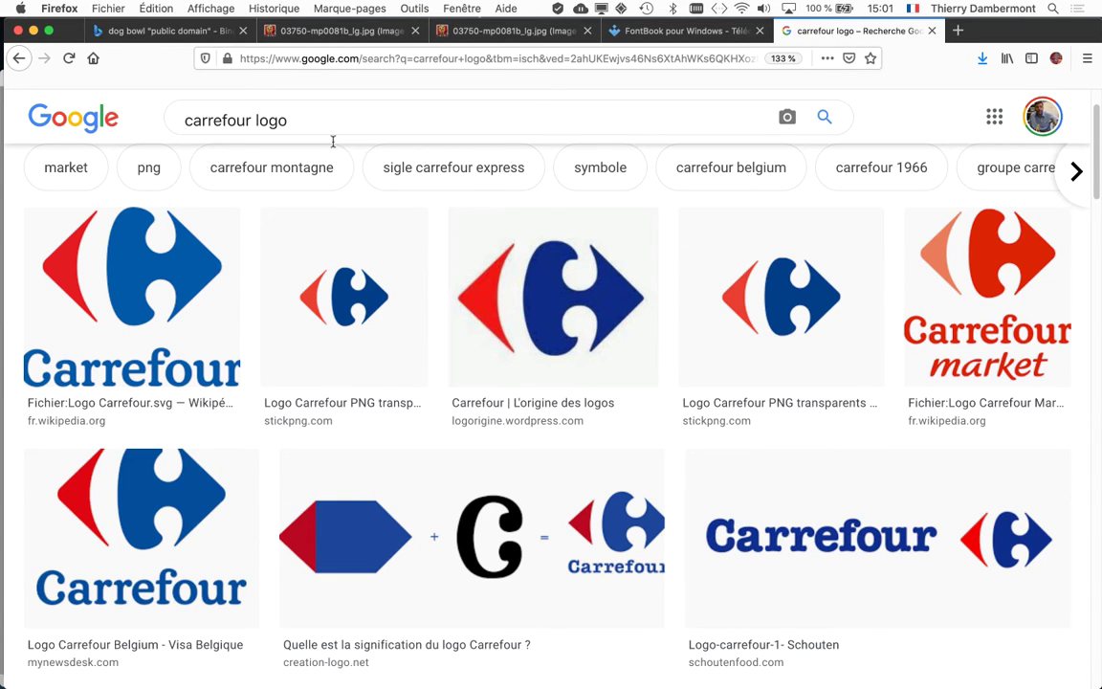
Replace 'carrefour' with 'fedex' to show 'fedex logo' image results
double_click(229, 119)
text(f)
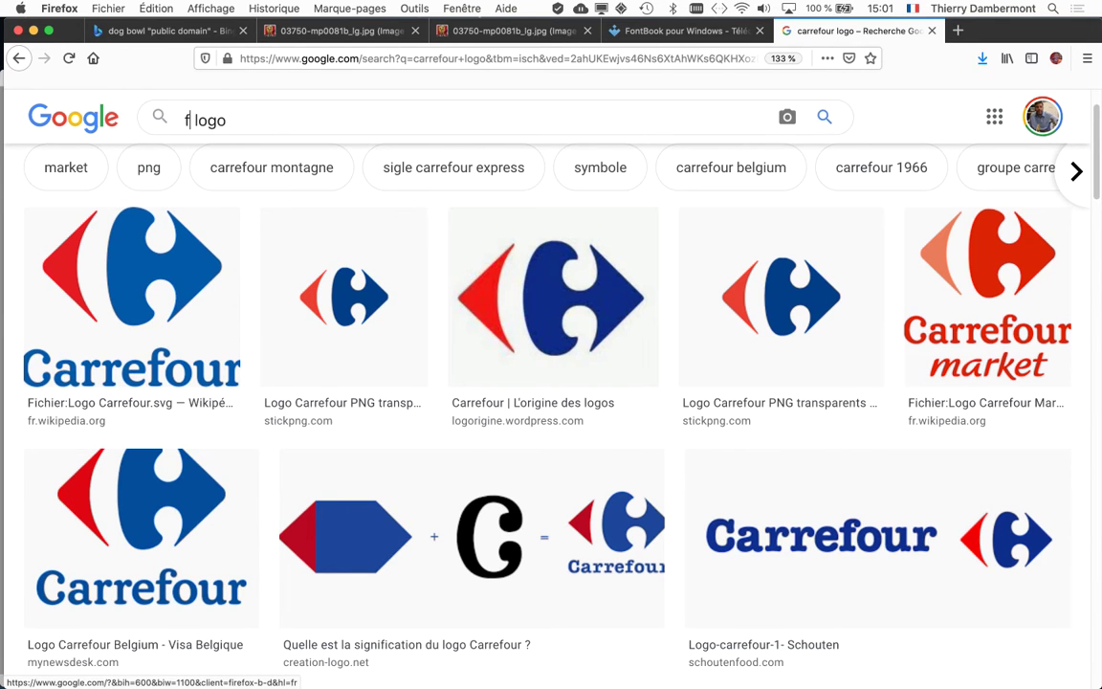
text(edex)
key(Return)
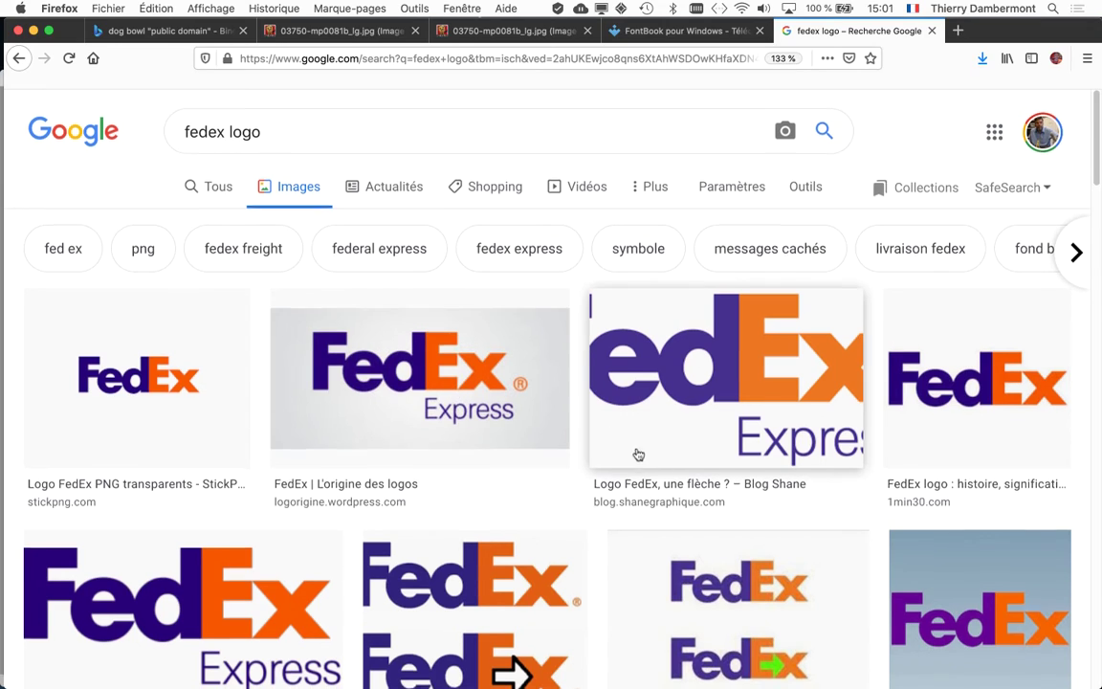
scroll(636, 454, down, 3)
scroll(639, 458, up, 3)
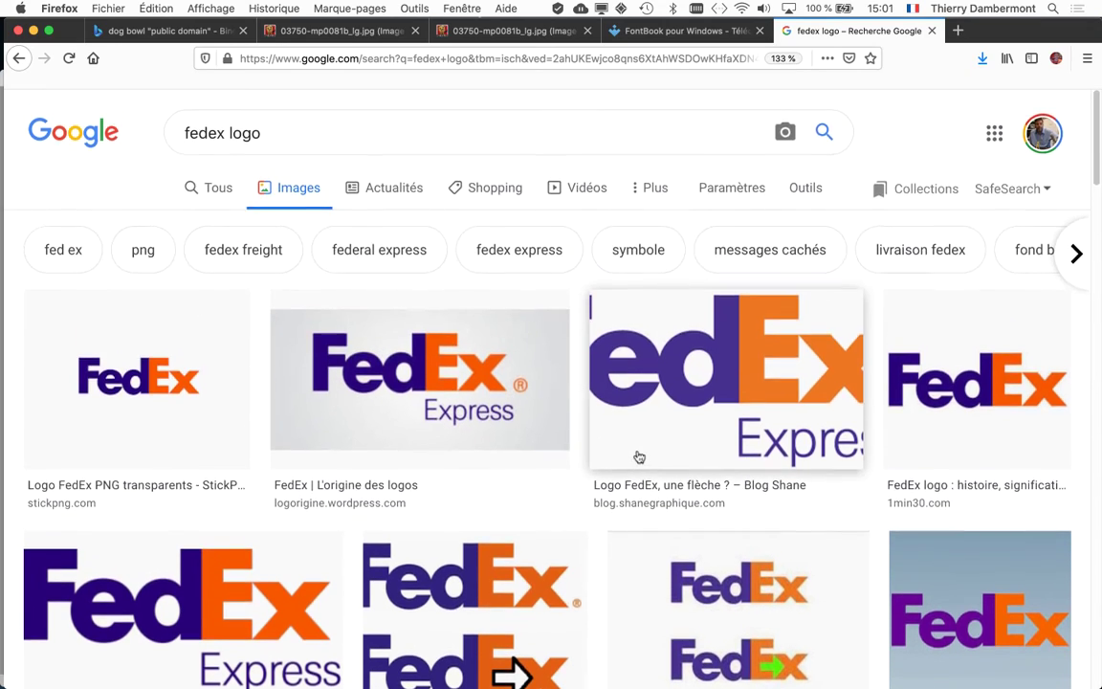
Change the image search to 'wwf logo'
double_click(201, 133)
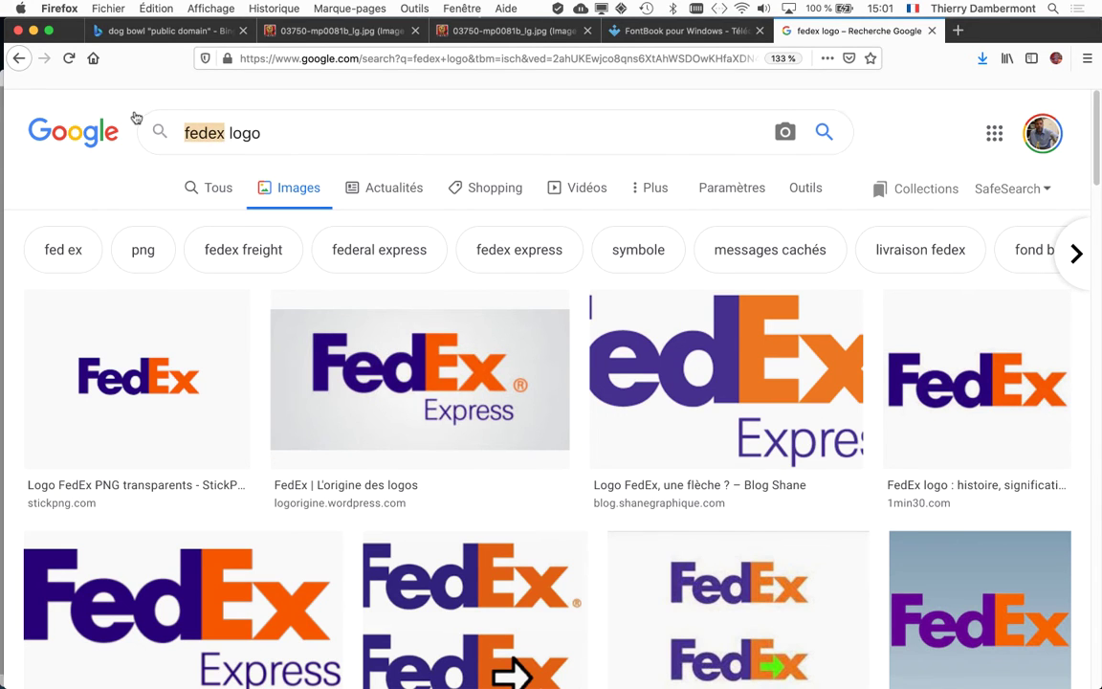
text(wwf)
key(Return)
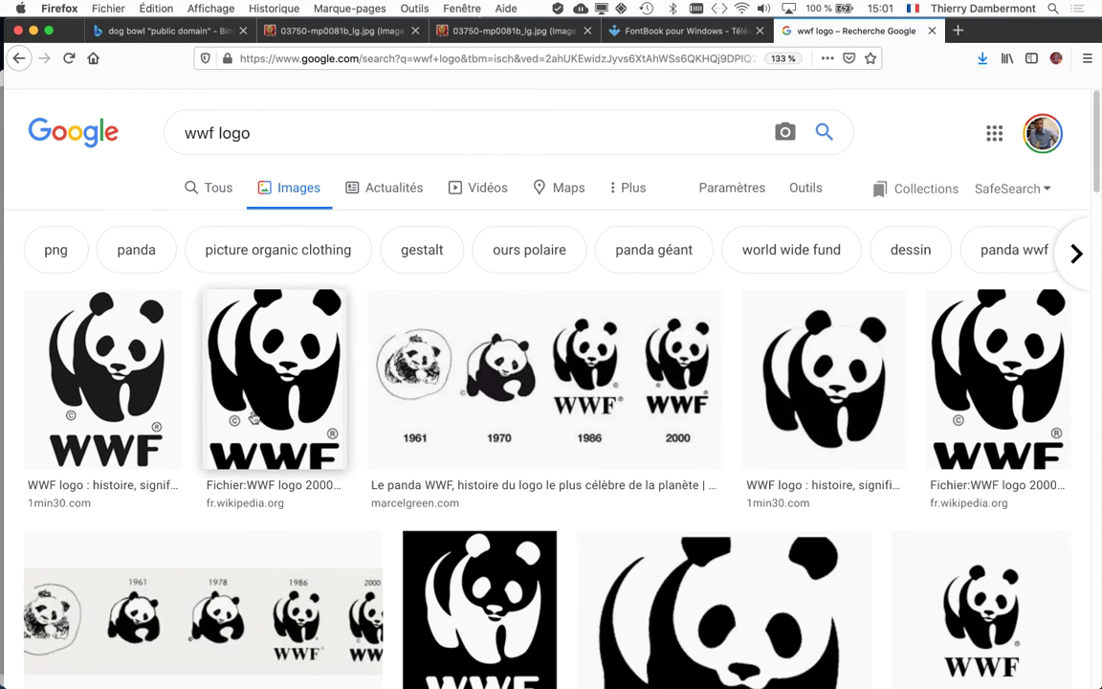
scroll(566, 499, down, 2)
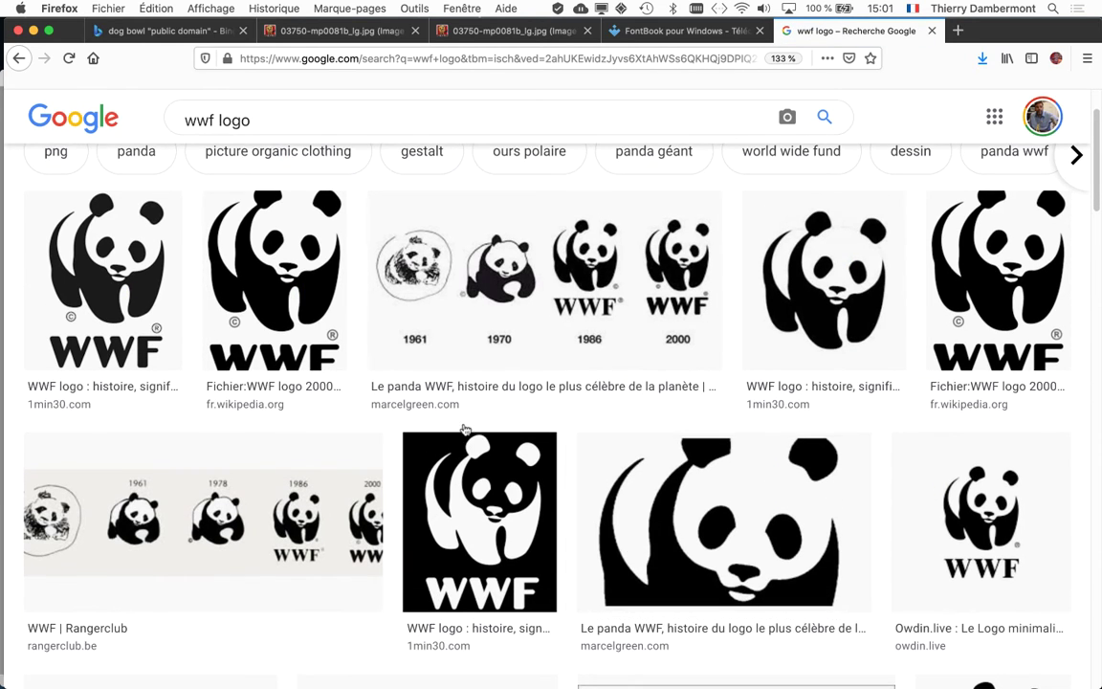
Open the first WWF panda logo result in a new tab, view it, then return to the results
middle_click(117, 271)
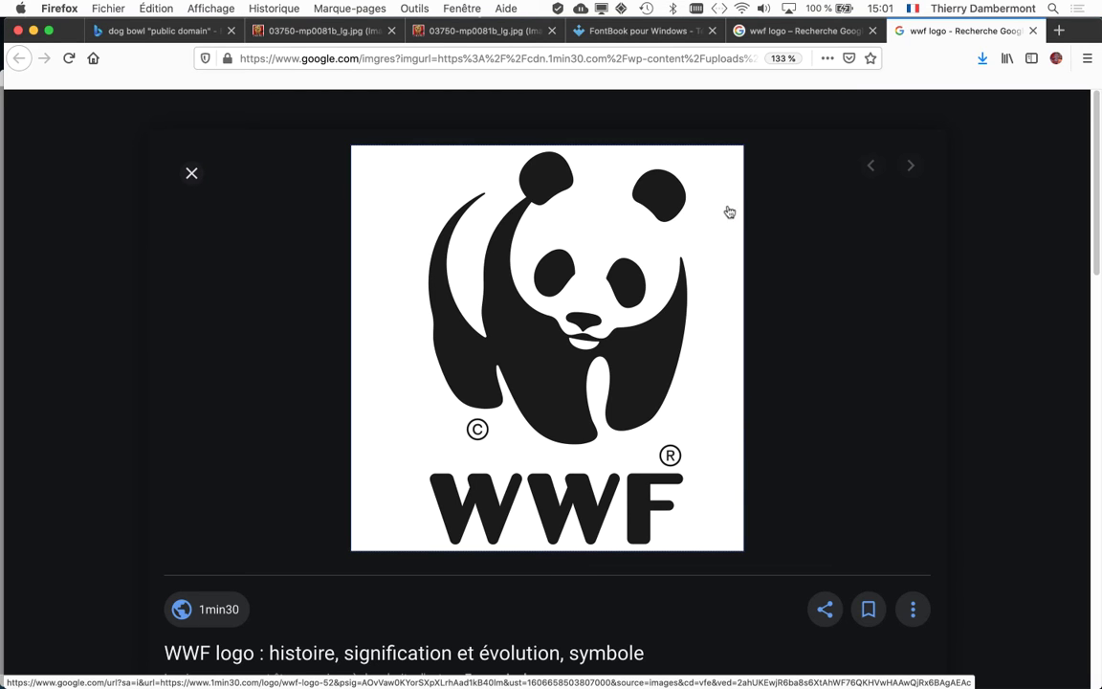
click(807, 31)
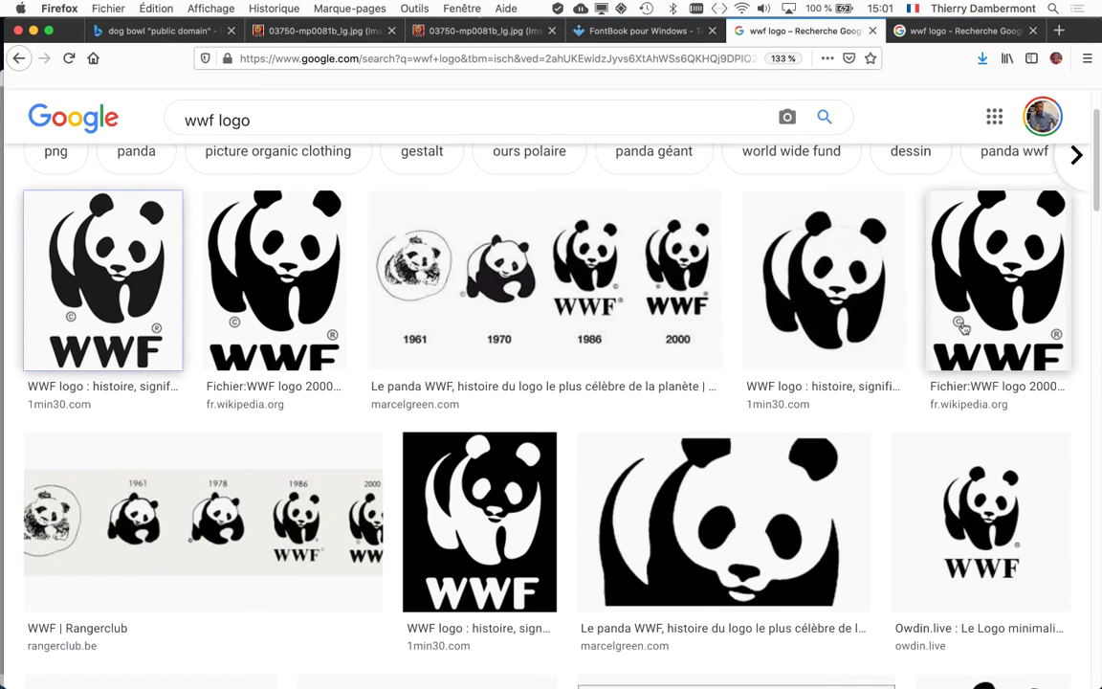
click(618, 33)
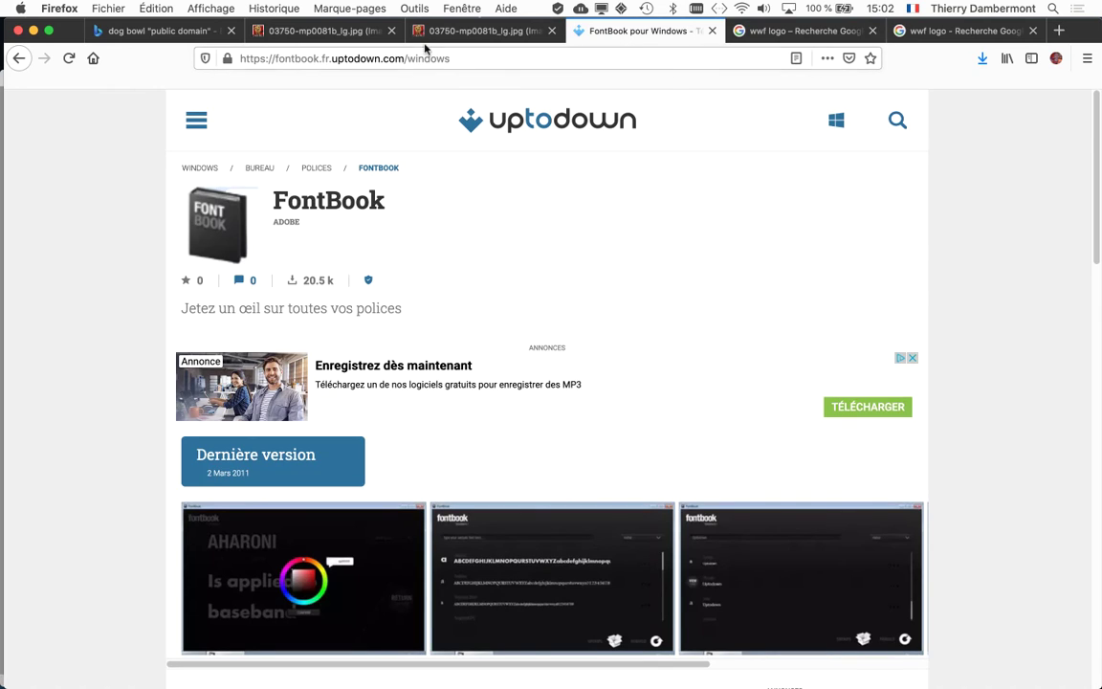
click(956, 30)
click(803, 31)
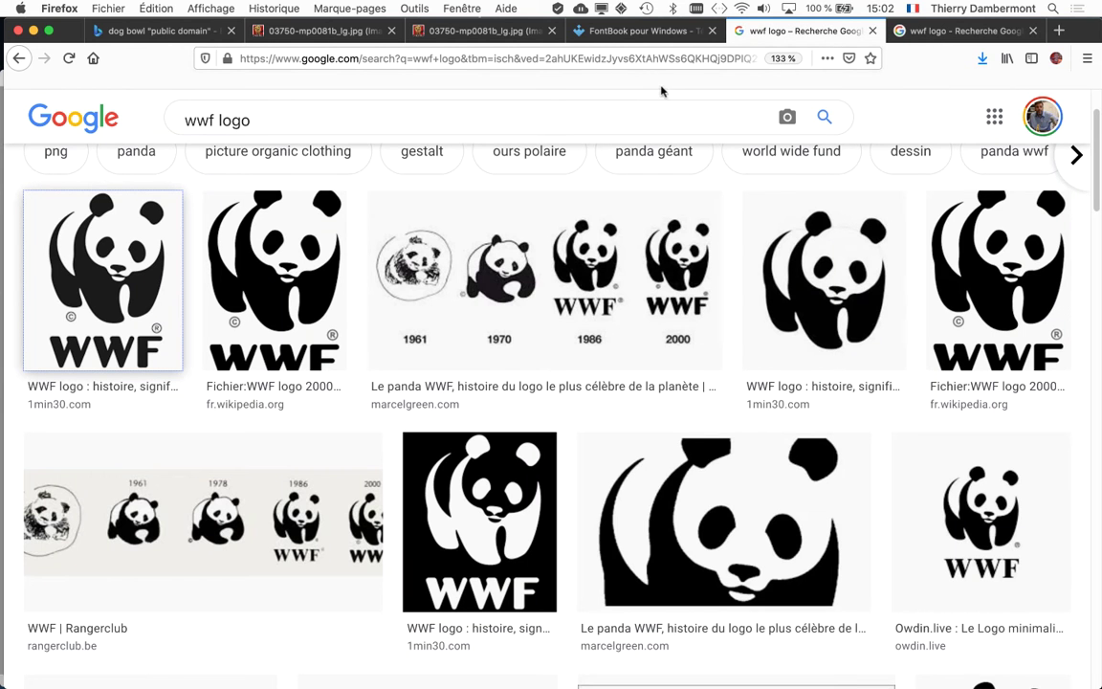
scroll(765, 304, up, 2)
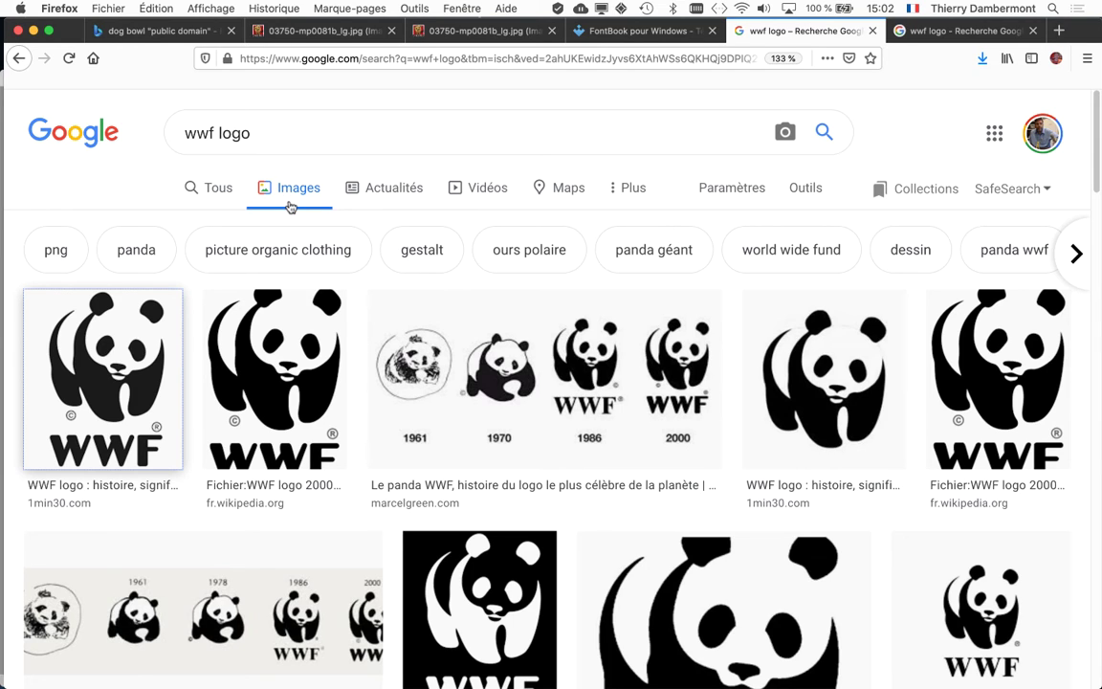
click(196, 133)
Change the image search to 'famous negative space logo'
double_click(196, 133)
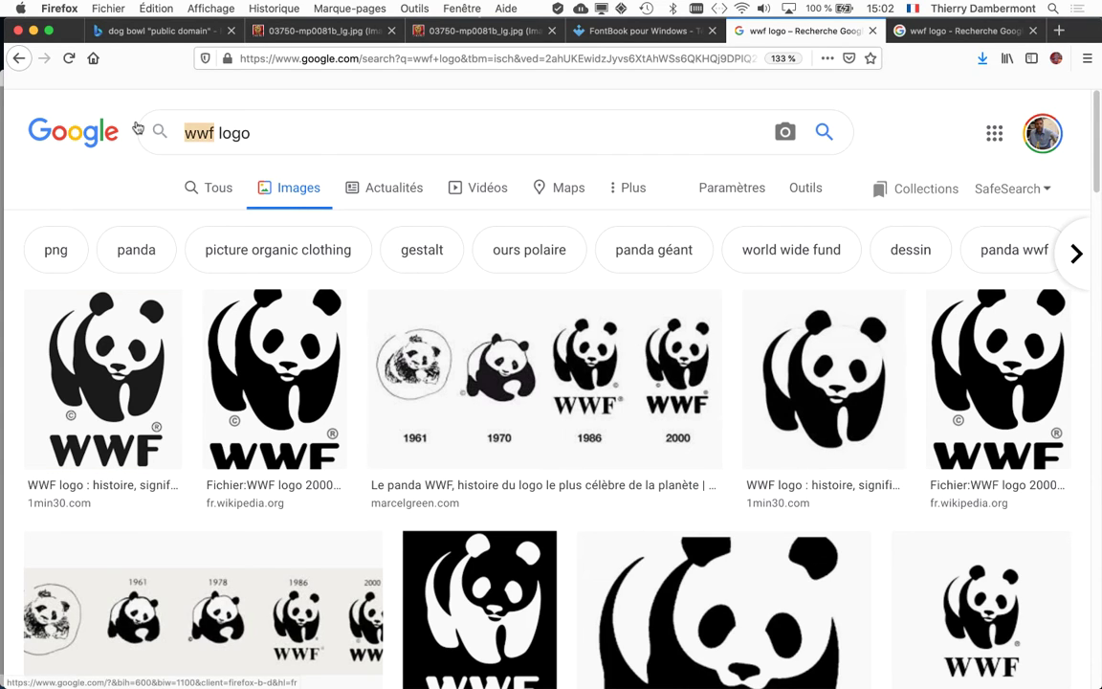
text(famous negat)
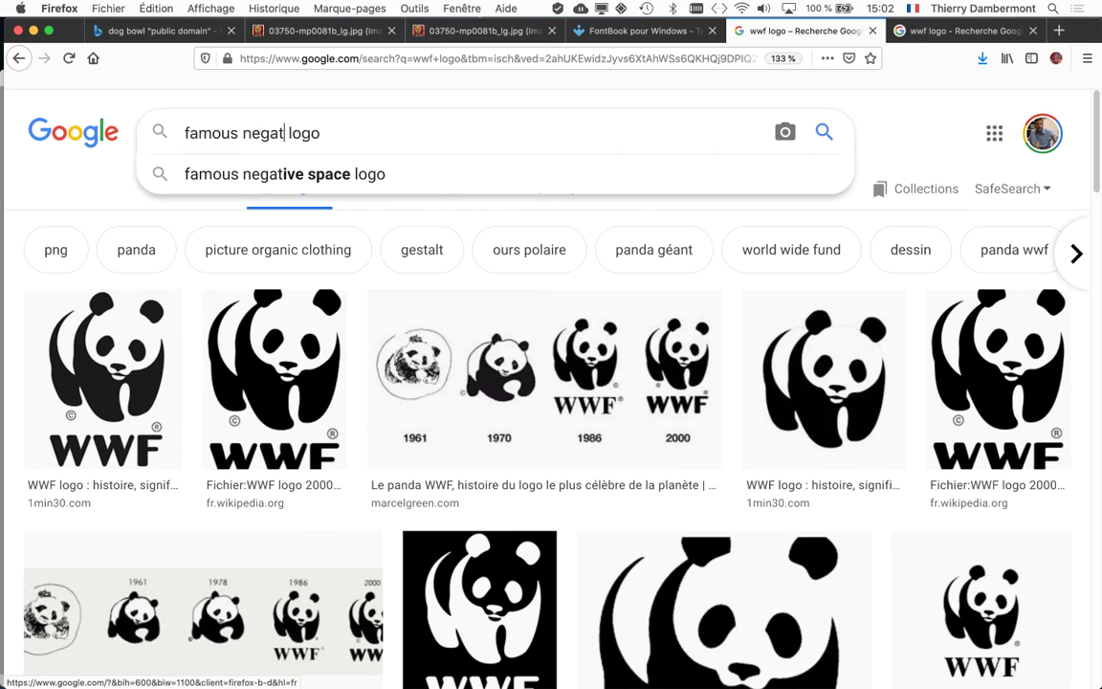
text(ive space)
key(Return)
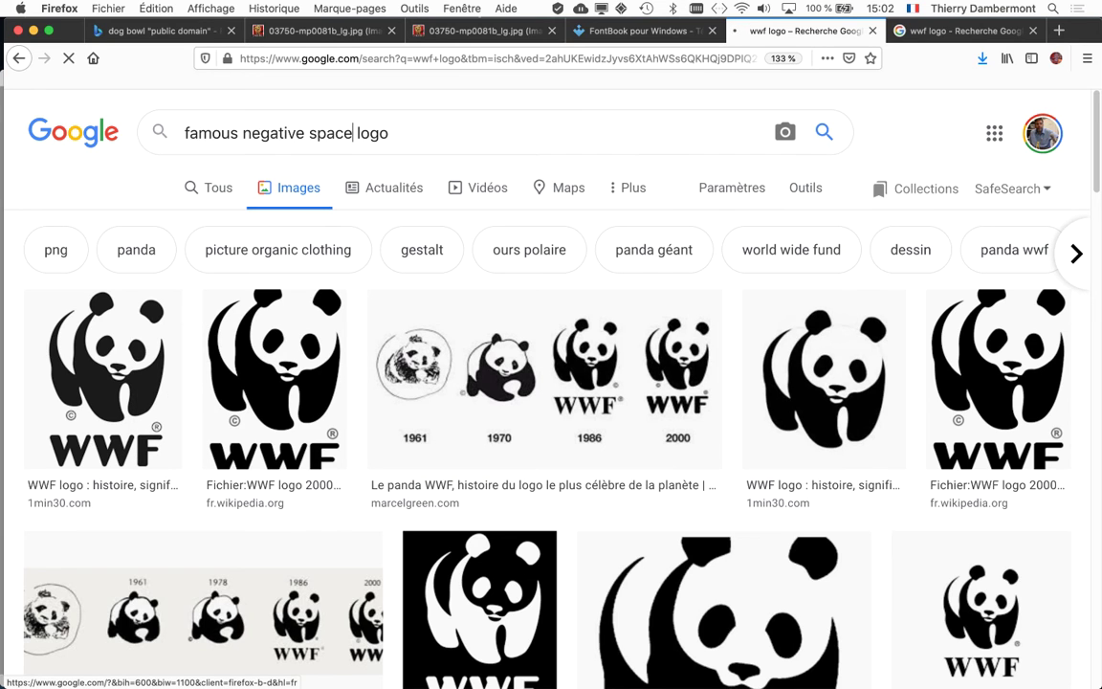
scroll(436, 425, down, 3)
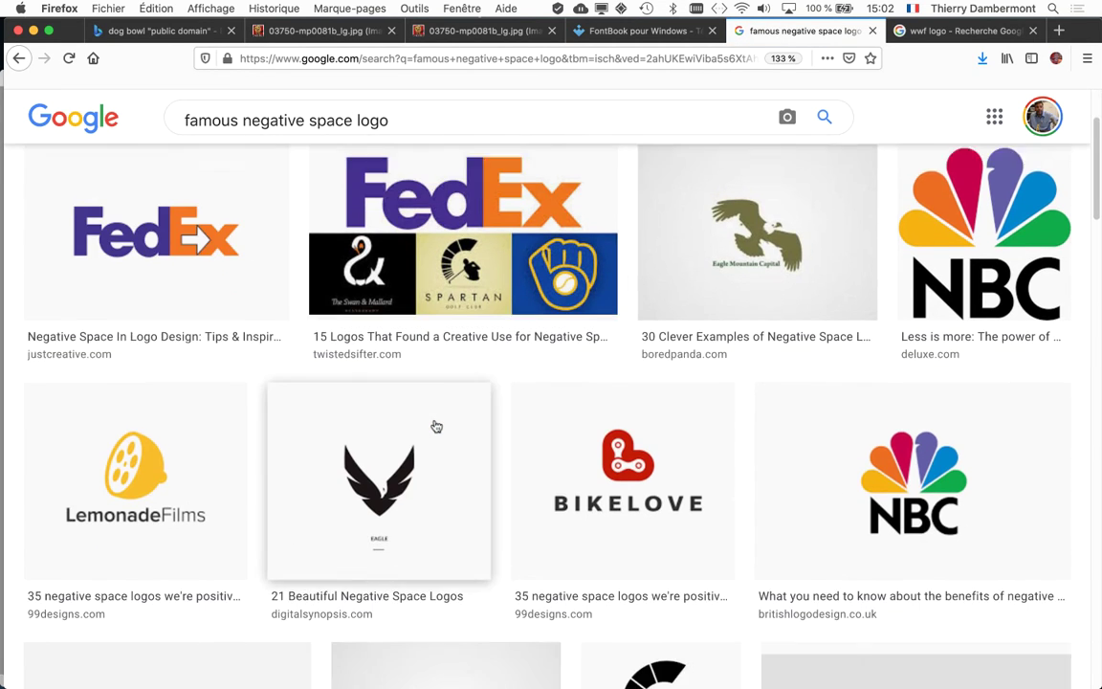
scroll(436, 426, down, 1)
scroll(436, 426, up, 2)
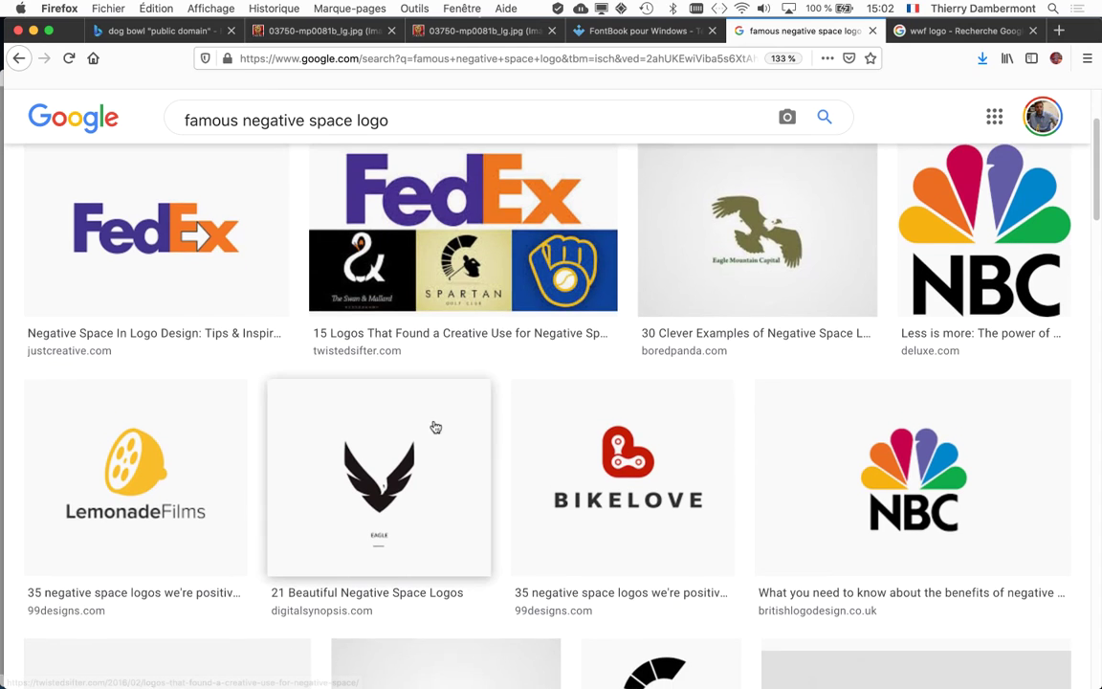
scroll(435, 426, down, 1)
scroll(865, 421, up, 2)
scroll(865, 421, down, 1)
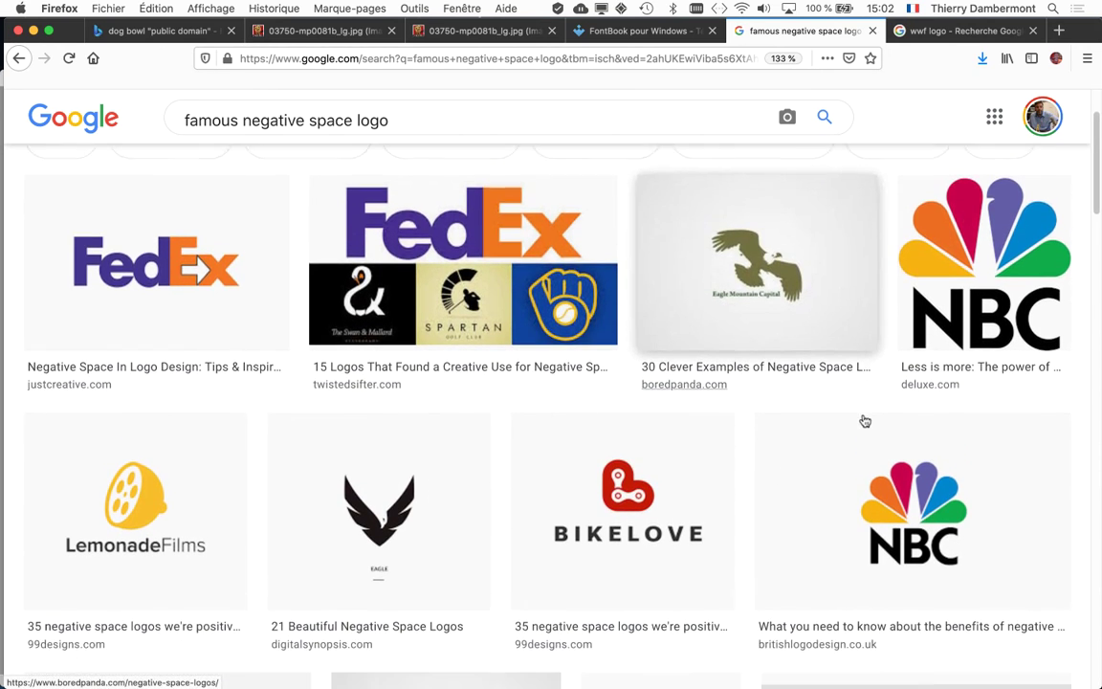
scroll(865, 421, down, 3)
scroll(865, 421, down, 2)
scroll(864, 421, down, 2)
Scroll through the negative space logo examples such as FedEx, WWF, Kölner Zoo and Instagram
scroll(862, 421, down, 1)
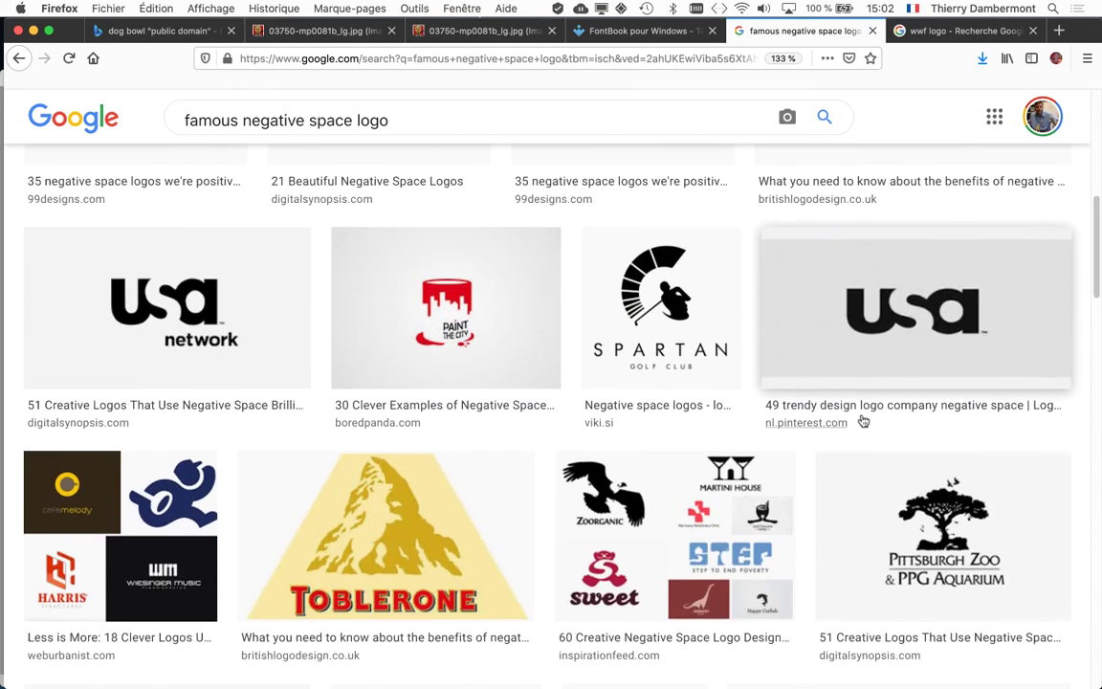
scroll(863, 420, down, 2)
scroll(863, 421, down, 2)
scroll(863, 421, down, 2)
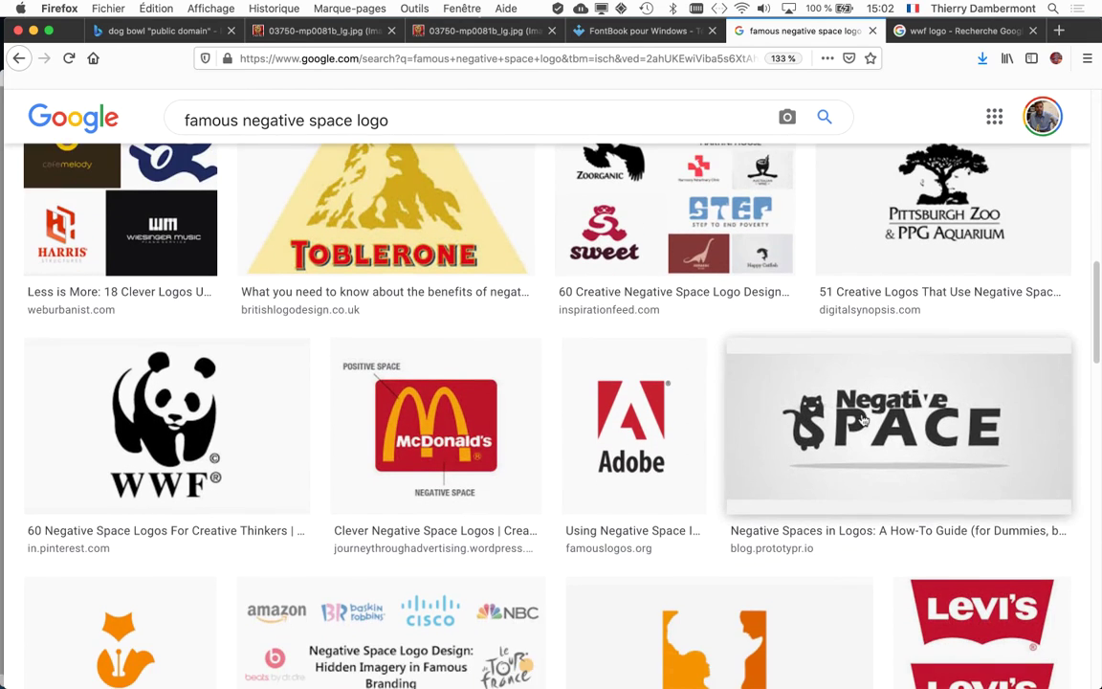
scroll(863, 421, down, 1)
scroll(863, 421, down, 1)
scroll(862, 421, down, 1)
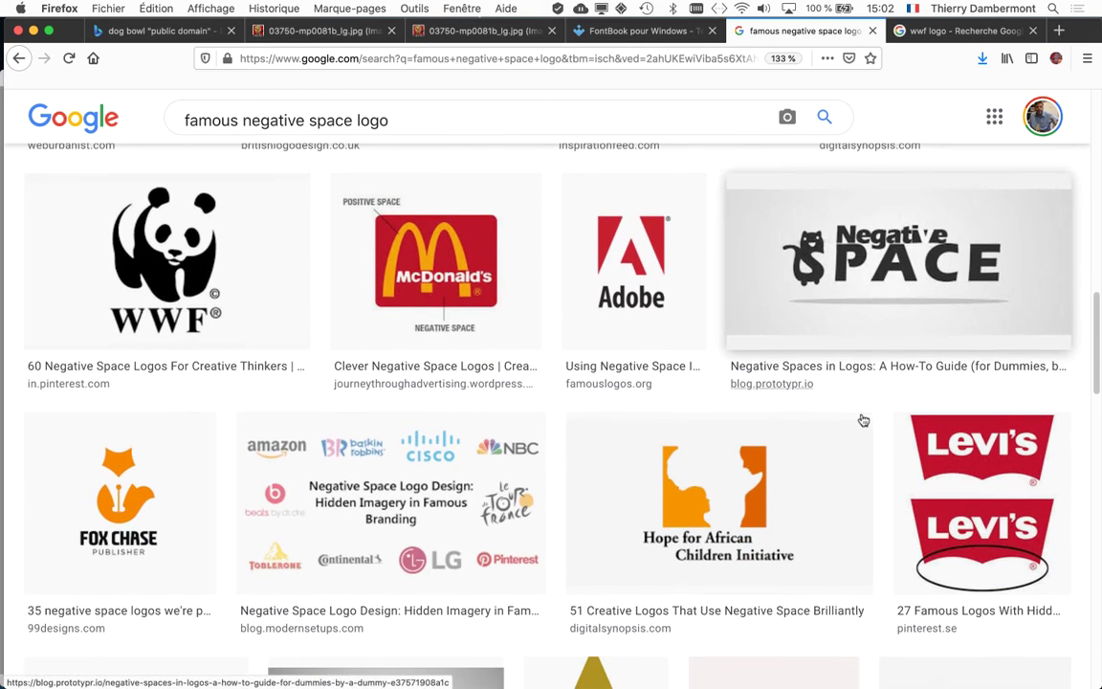
scroll(863, 420, down, 1)
scroll(860, 418, down, 1)
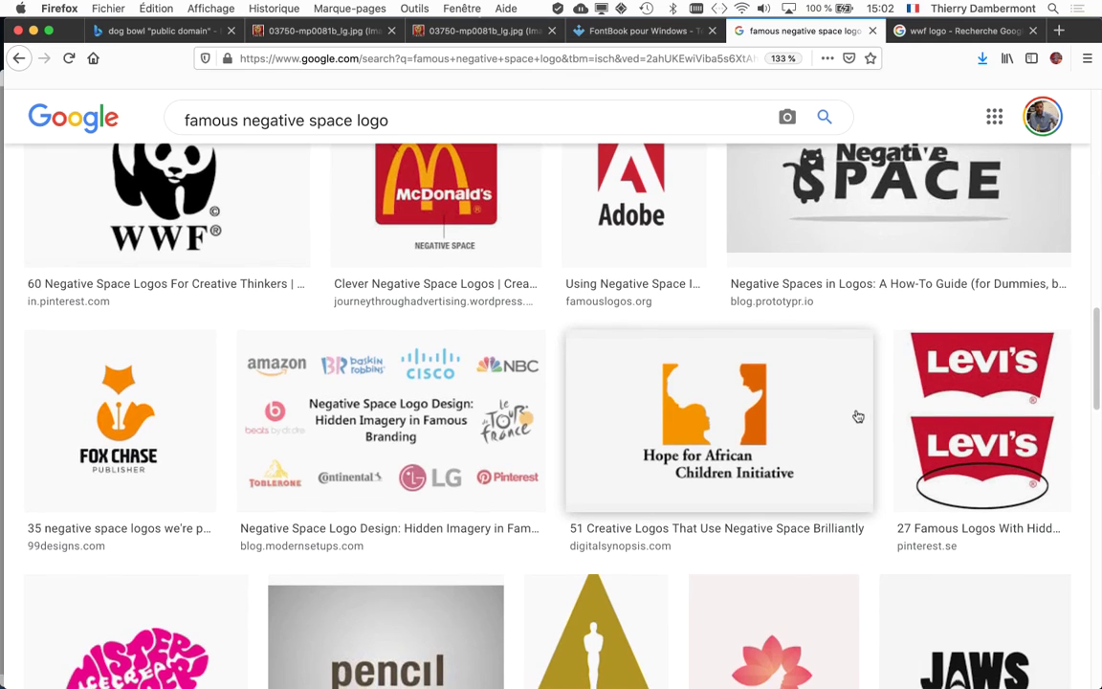
scroll(858, 417, up, 3)
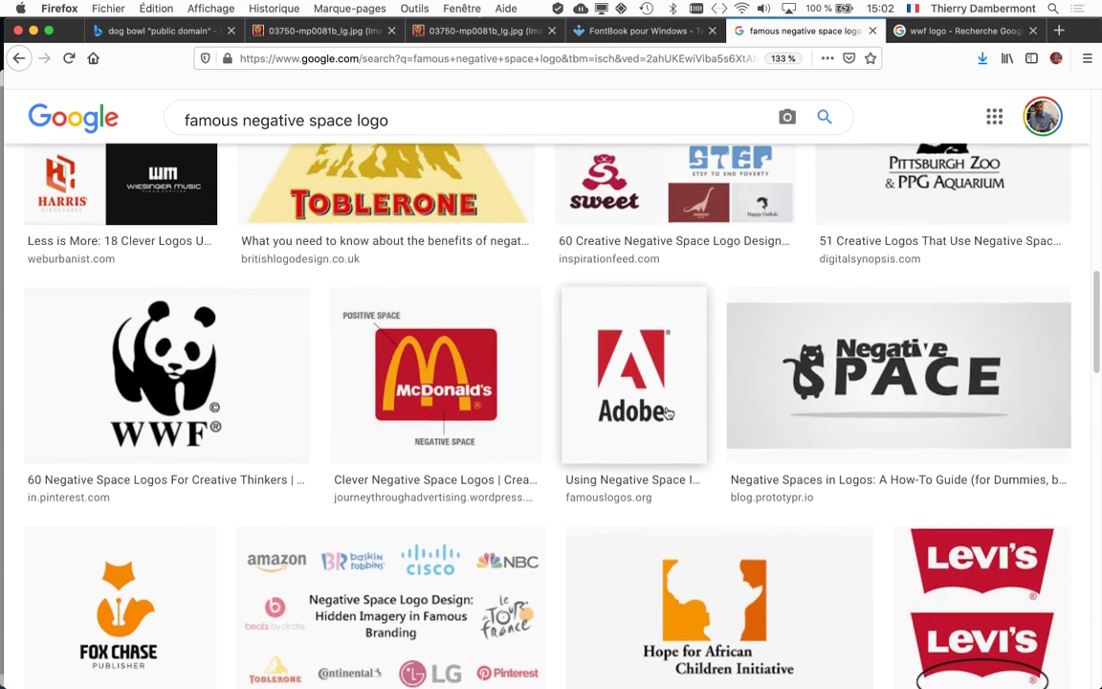
scroll(669, 411, down, 2)
scroll(670, 413, down, 2)
scroll(668, 416, down, 2)
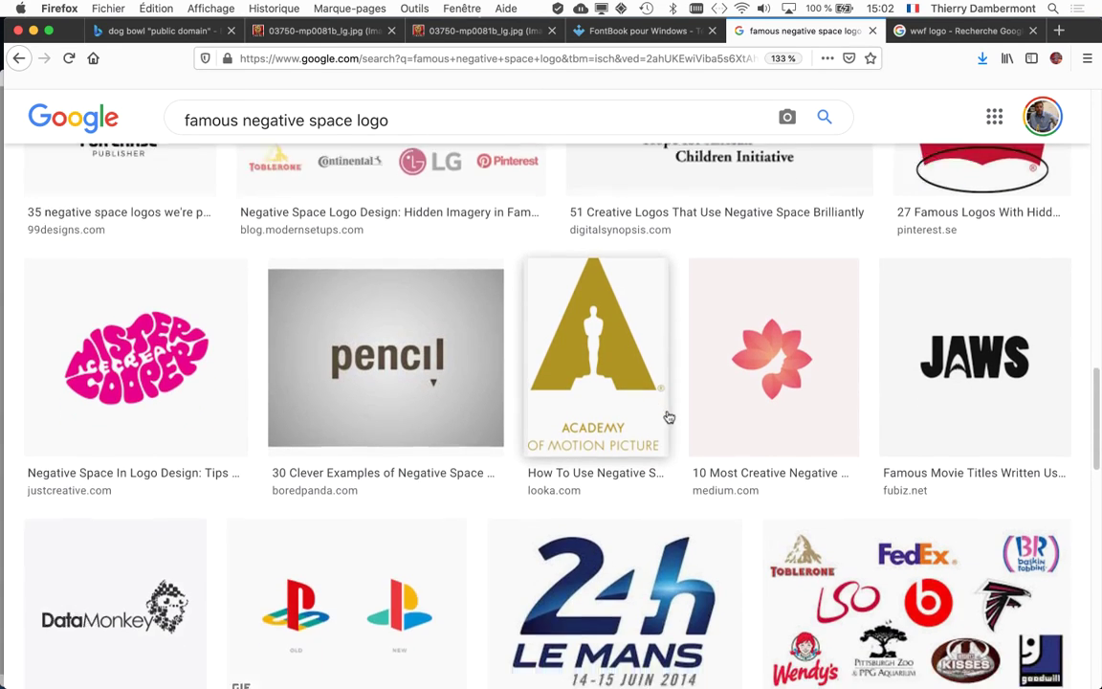
scroll(667, 416, down, 1)
scroll(667, 417, down, 1)
scroll(667, 416, down, 2)
scroll(668, 416, down, 2)
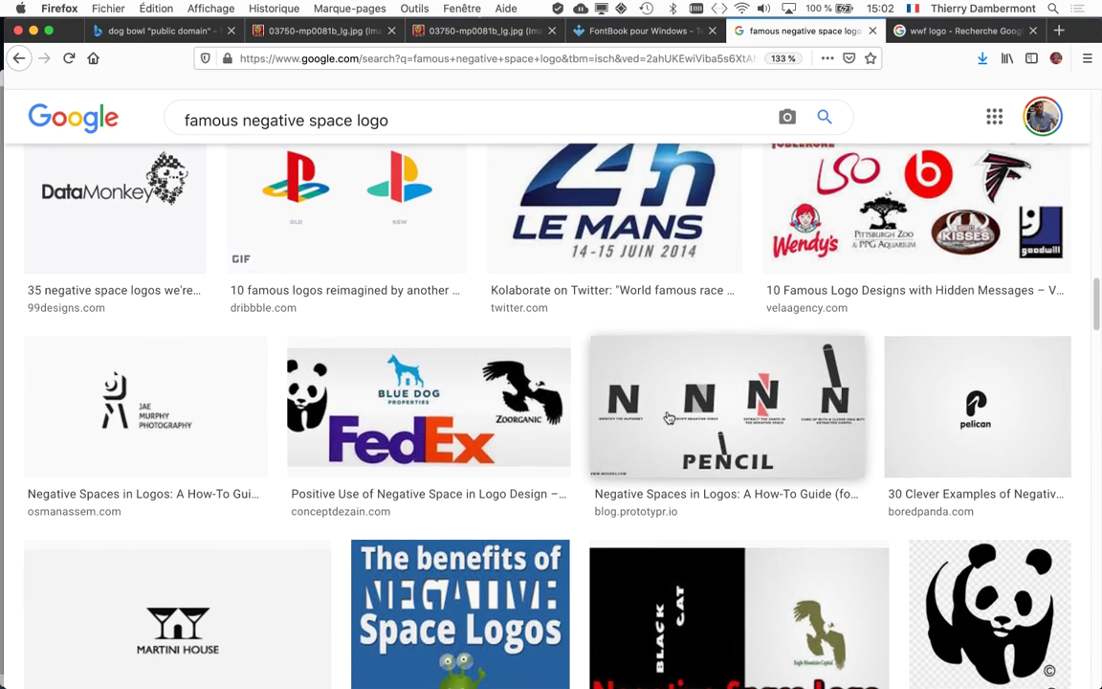
scroll(668, 416, down, 1)
scroll(668, 416, down, 1)
scroll(667, 416, down, 3)
scroll(668, 416, down, 2)
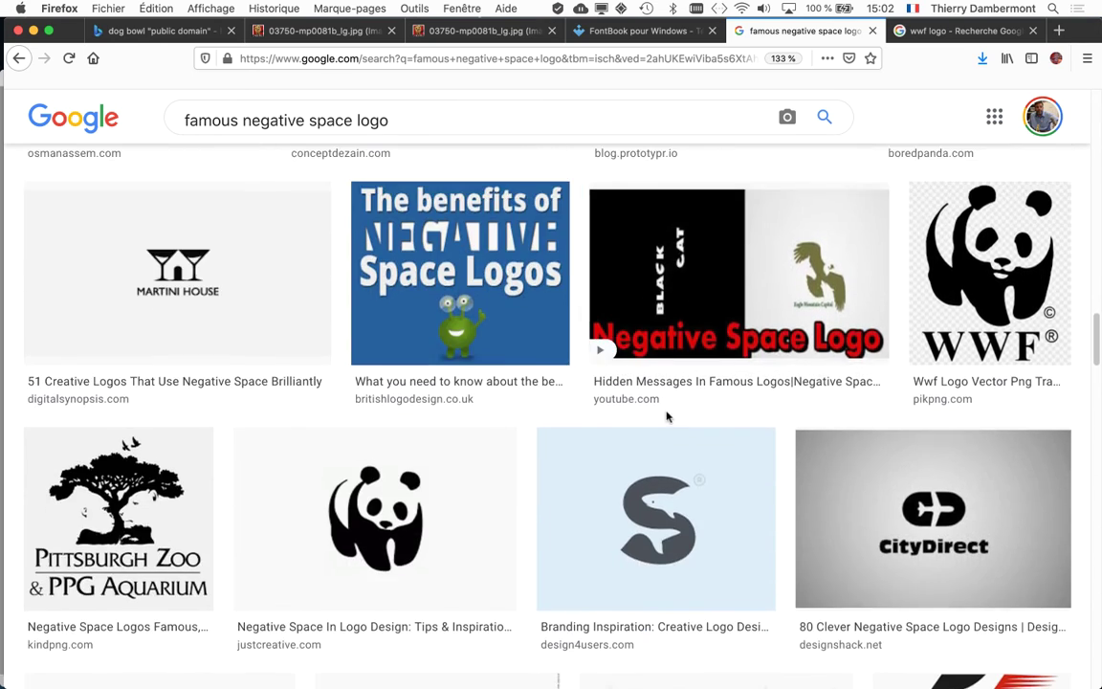
scroll(668, 416, down, 2)
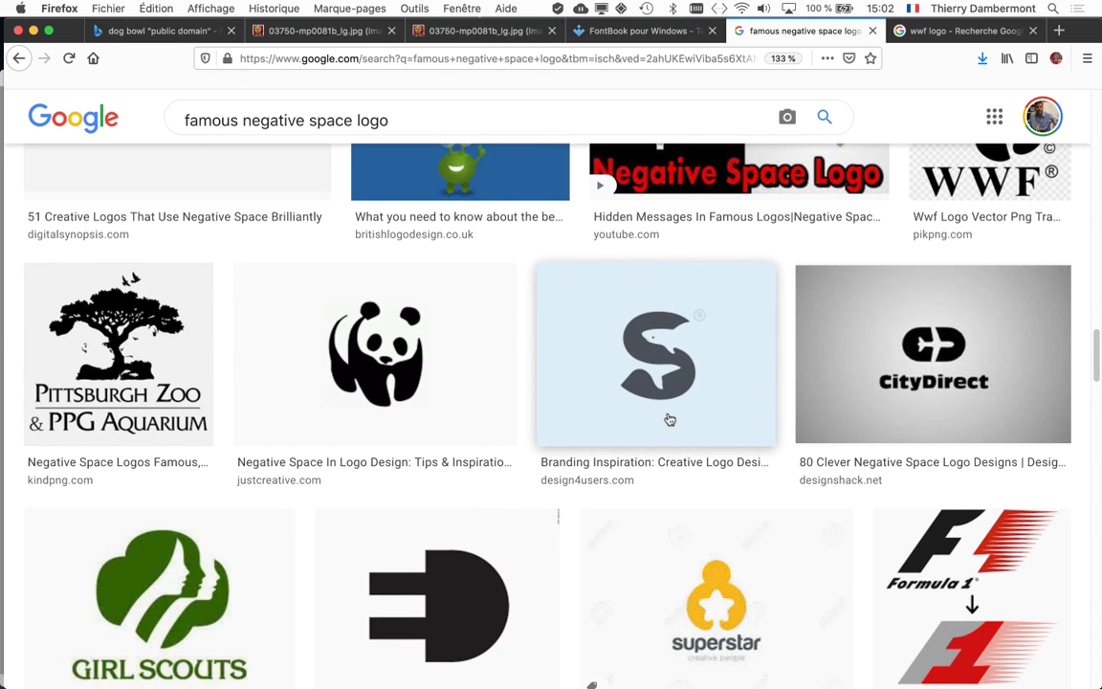
scroll(670, 419, down, 1)
scroll(670, 419, down, 1)
scroll(671, 414, down, 2)
scroll(674, 410, down, 1)
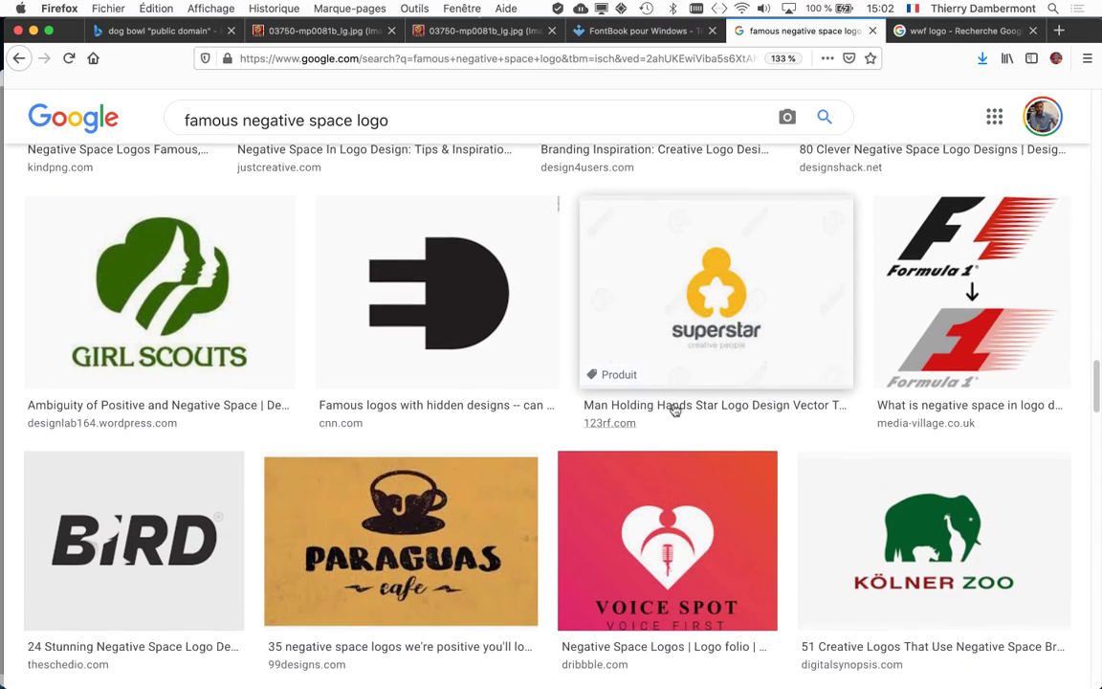
scroll(674, 409, down, 1)
scroll(674, 410, down, 2)
scroll(673, 409, down, 2)
scroll(673, 410, down, 2)
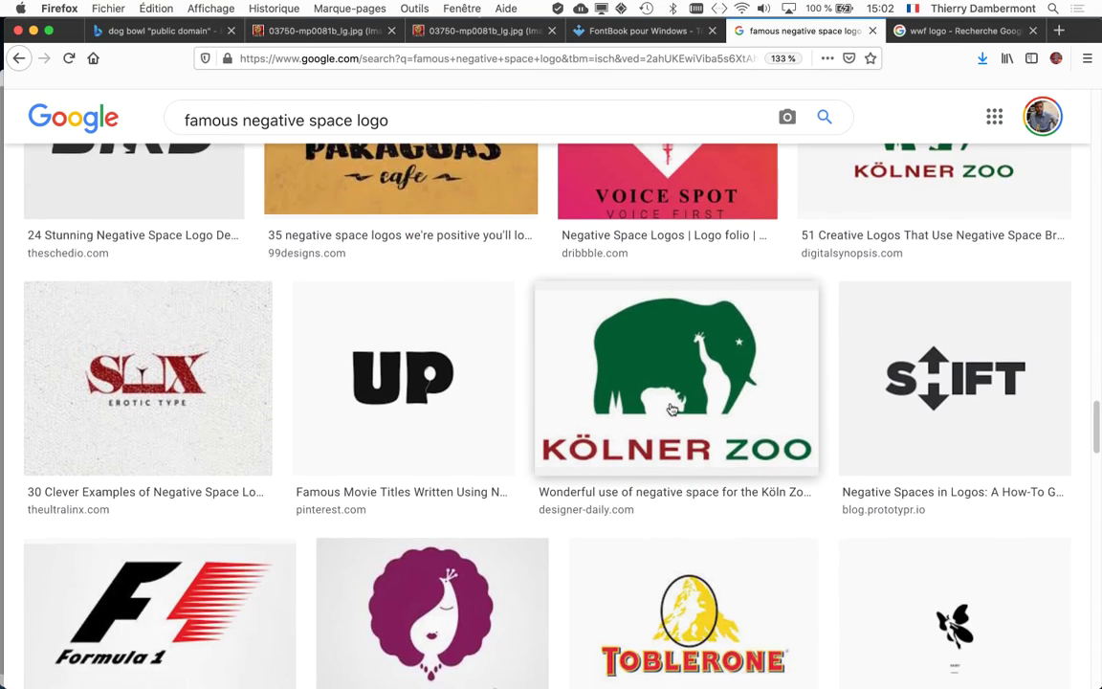
scroll(672, 409, down, 2)
scroll(673, 409, down, 2)
scroll(672, 409, down, 1)
scroll(672, 409, down, 2)
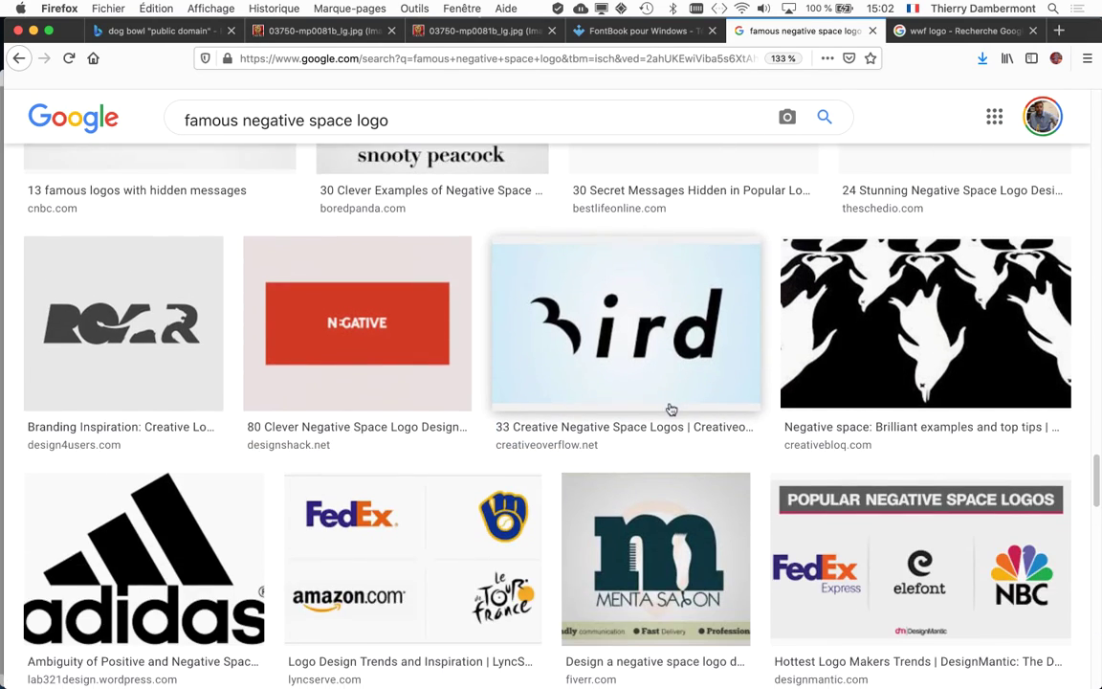
scroll(671, 409, down, 2)
scroll(671, 410, down, 2)
scroll(671, 409, down, 2)
scroll(672, 409, down, 1)
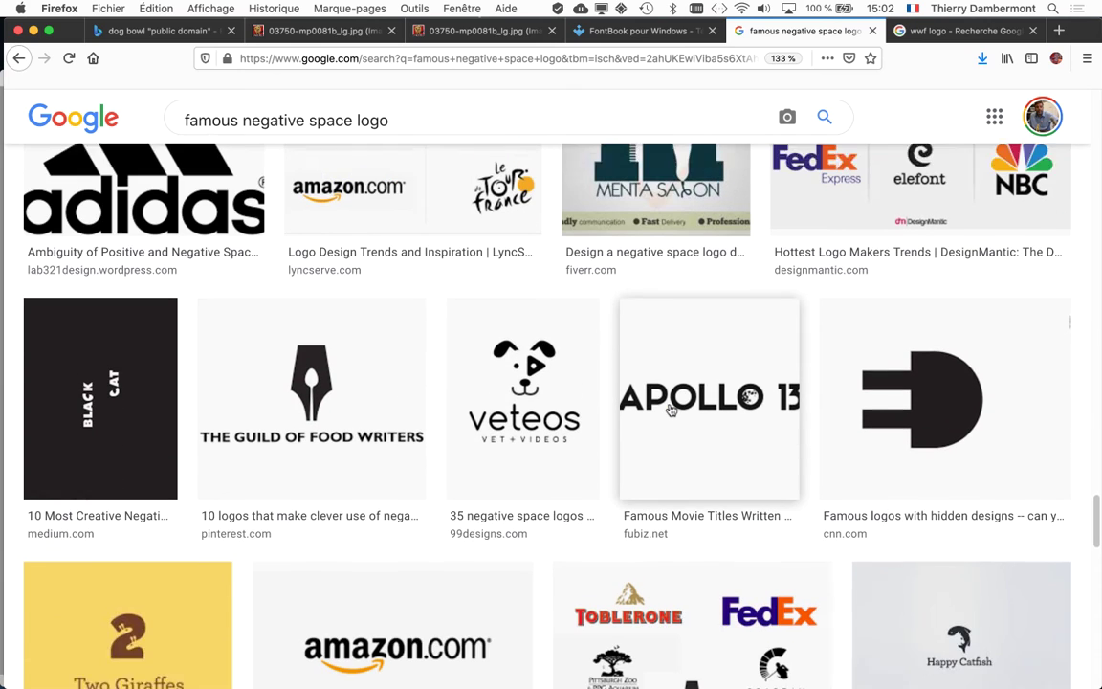
scroll(671, 410, down, 2)
scroll(671, 410, down, 1)
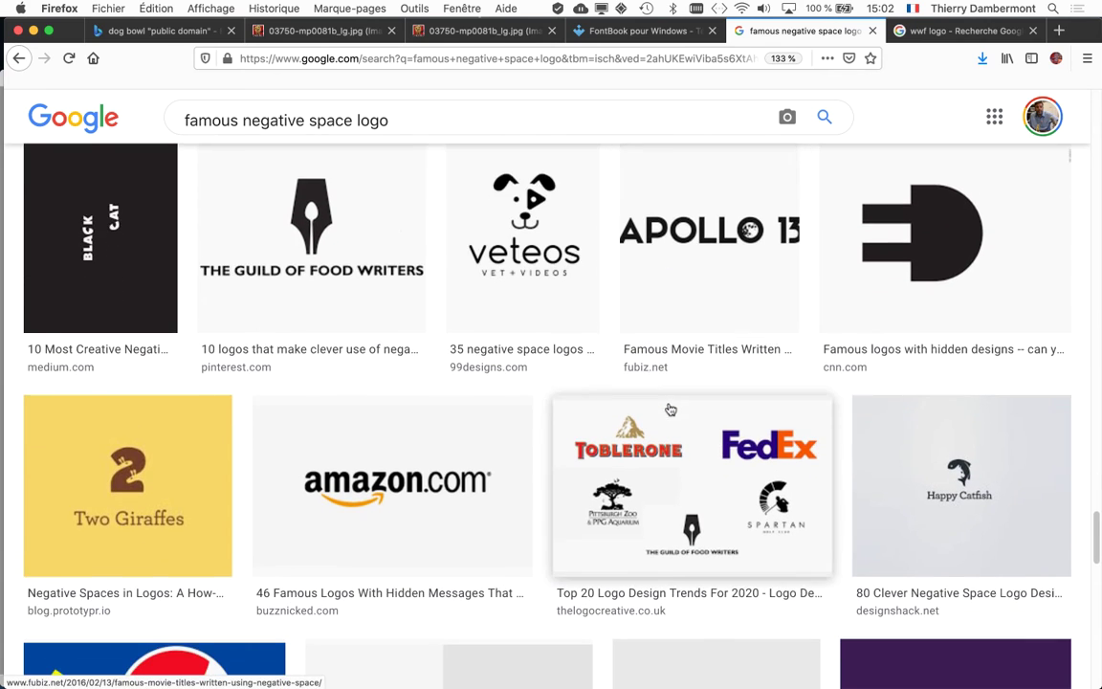
scroll(670, 409, down, 2)
scroll(670, 409, down, 1)
scroll(670, 411, down, 1)
scroll(670, 410, down, 1)
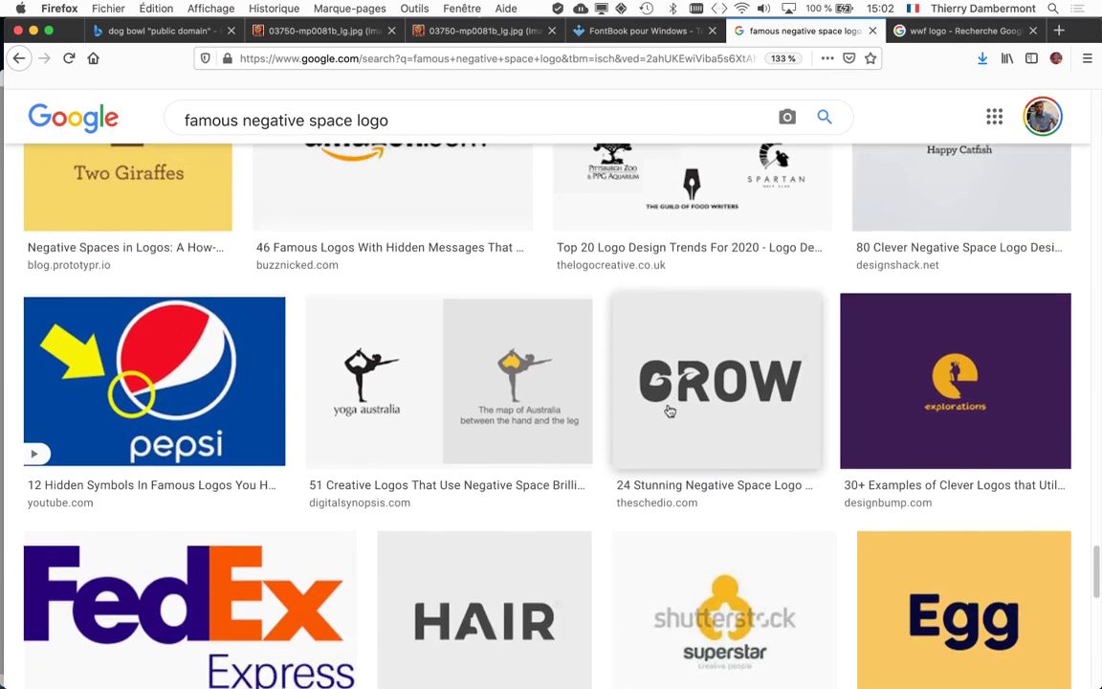
scroll(670, 410, down, 1)
scroll(670, 411, down, 2)
scroll(669, 411, down, 3)
scroll(668, 412, down, 2)
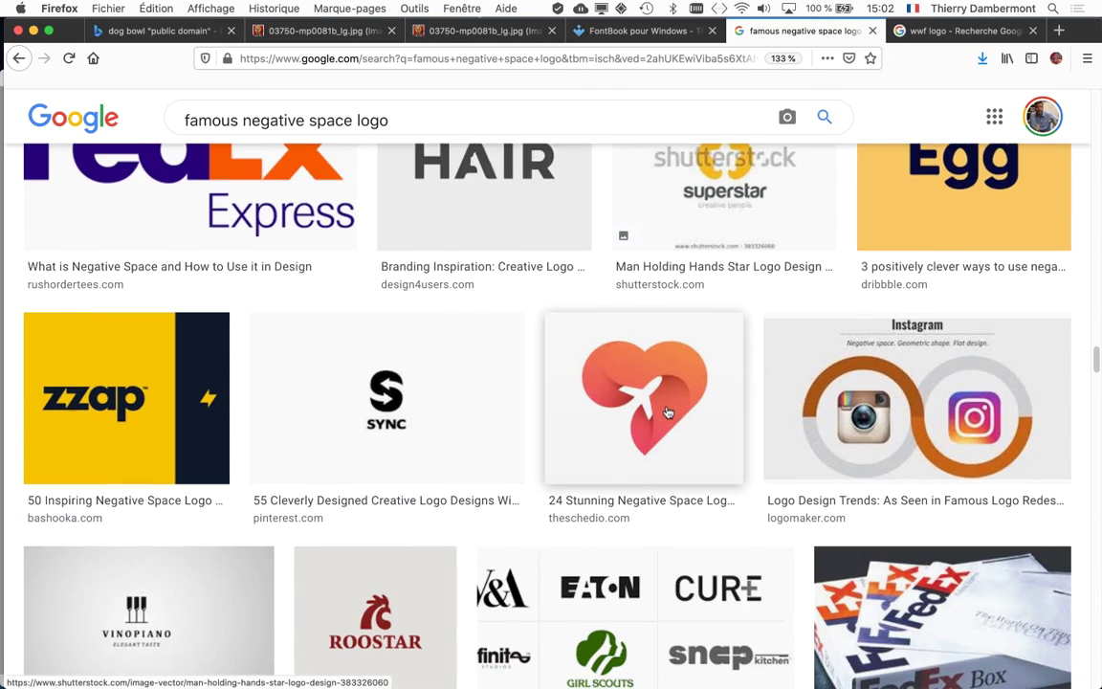
scroll(668, 412, down, 2)
Minimize Firefox and return to the Illustrator pattern document at 66.67% zoom
click(34, 31)
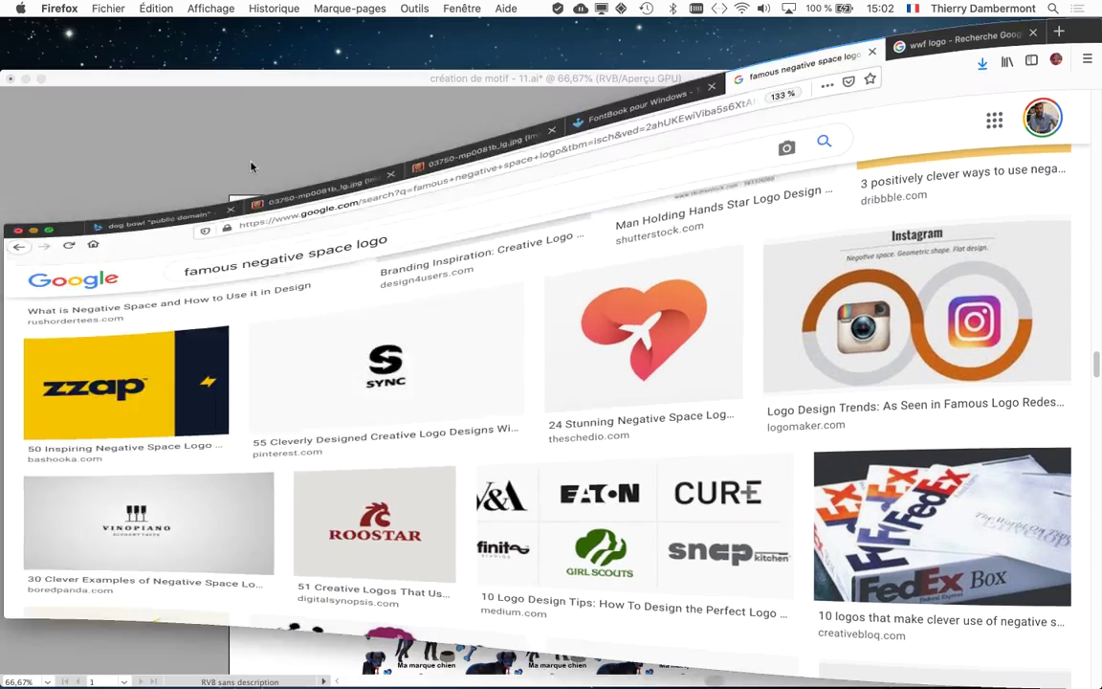
click(536, 230)
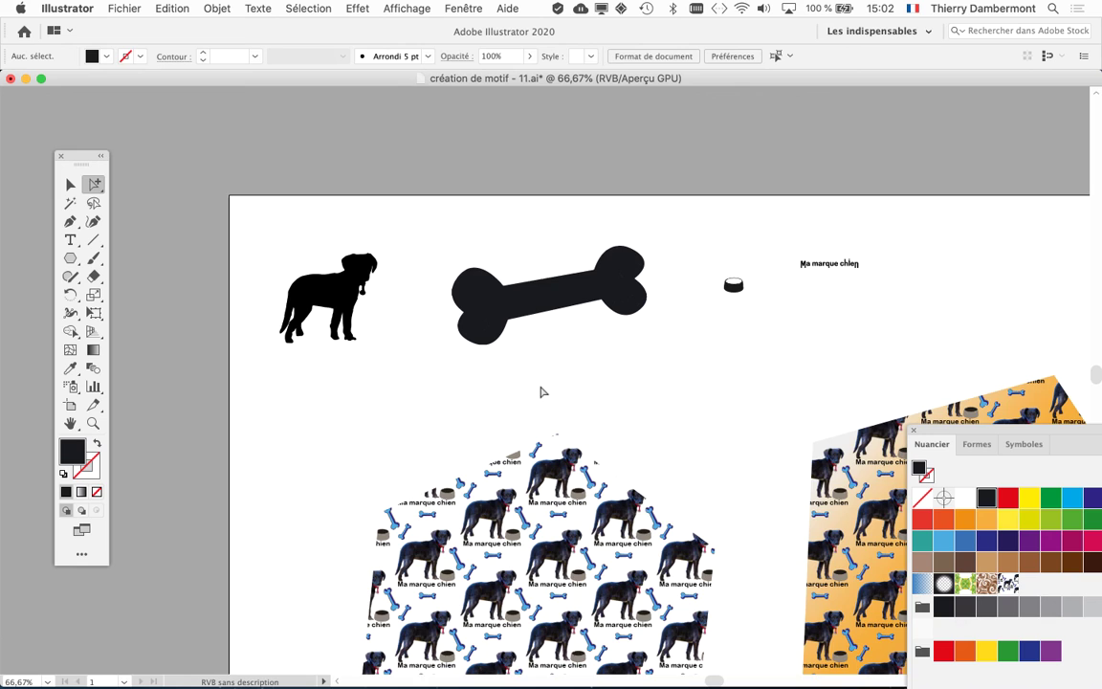
key(super+minus)
key(super+plus)
key(super+plus)
key(super+minus)
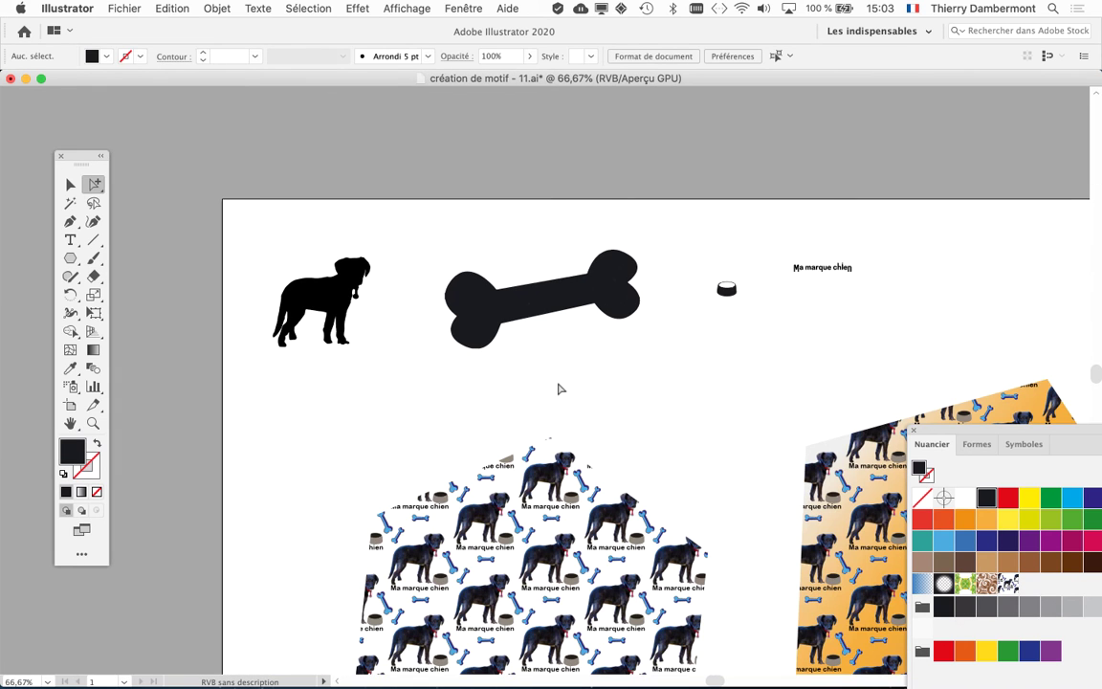